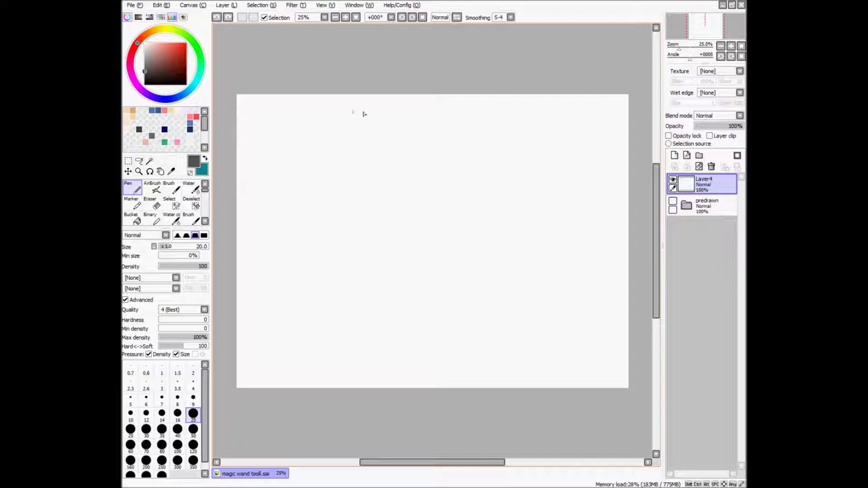
# Draw a closed freehand circle in the middle of the canvas with the dark grey Pen at size 20
pyautogui.click(149, 160)
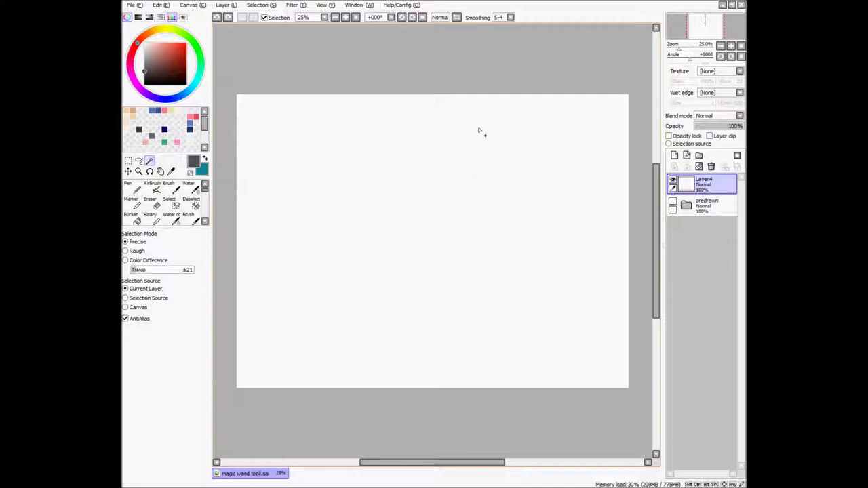
pyautogui.press('n')
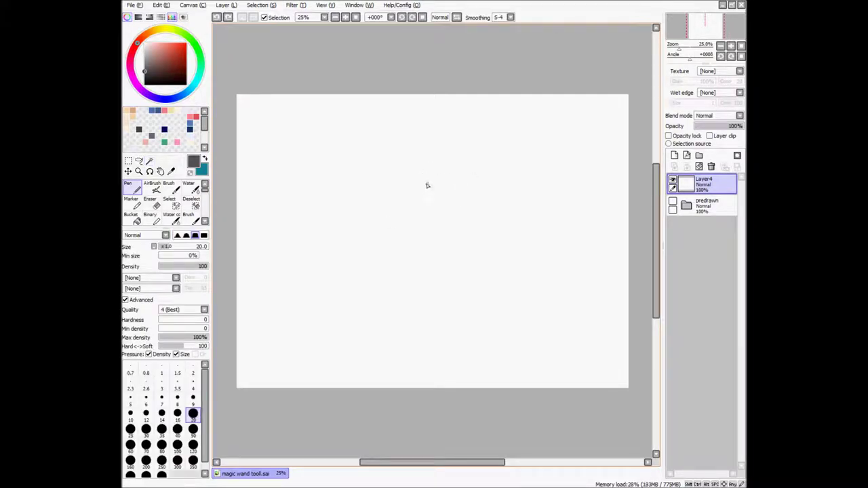
pyautogui.moveTo(427, 185)
pyautogui.mouseDown()
pyautogui.moveTo(395, 185)
pyautogui.moveTo(363, 216)
pyautogui.moveTo(359, 247)
pyautogui.moveTo(400, 290)
pyautogui.moveTo(445, 292)
pyautogui.moveTo(484, 240)
pyautogui.moveTo(480, 209)
pyautogui.moveTo(456, 187)
pyautogui.moveTo(414, 183)
pyautogui.mouseUp()
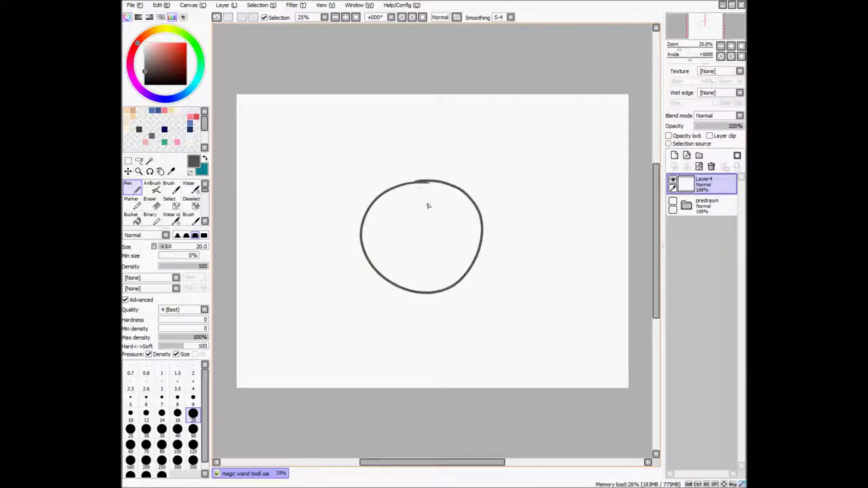
pyautogui.scroll(1, 427, 205)
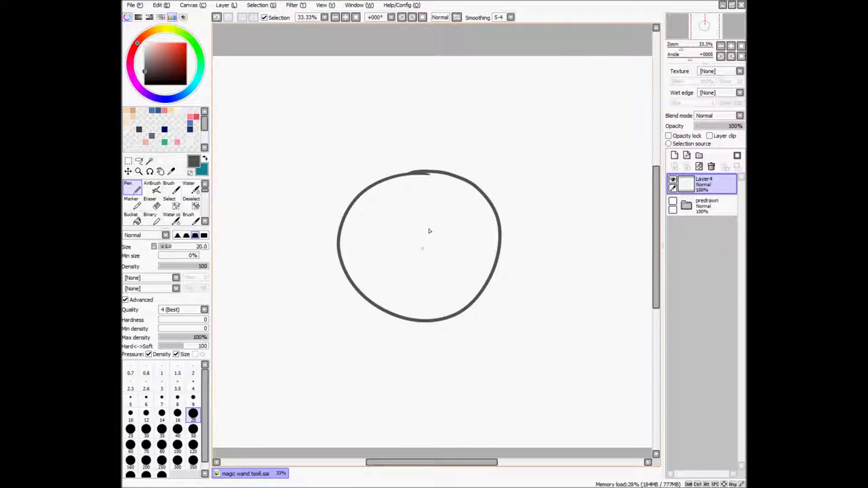
pyautogui.scroll(-1, 439, 213)
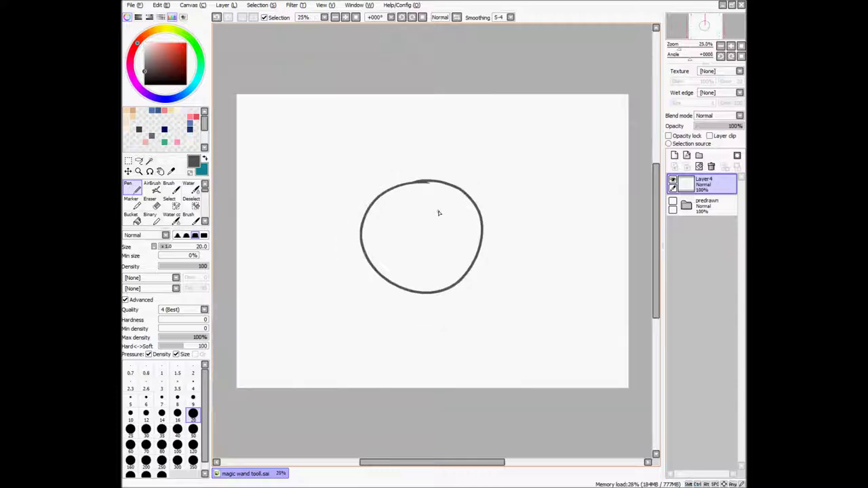
# Test the Magic Wand on the inside of the circle and on the area outside it, deselecting after each
pyautogui.press('w')
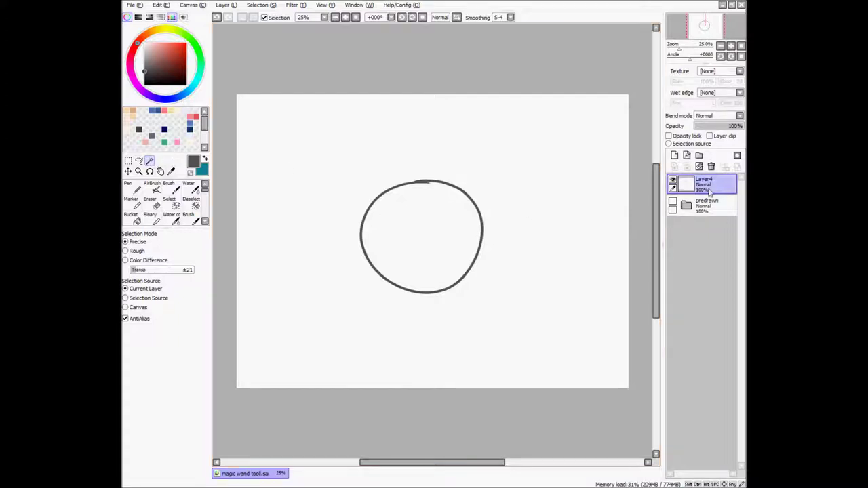
pyautogui.click(421, 235)
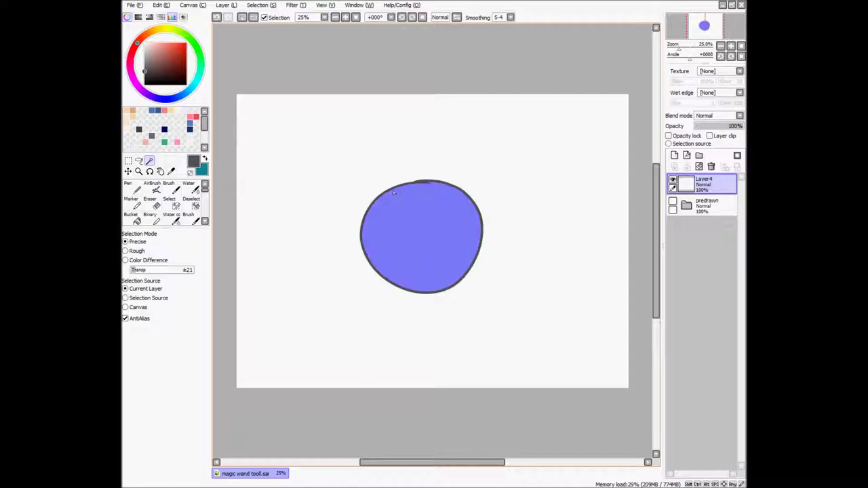
pyautogui.hotkey('ctrl', 'd')
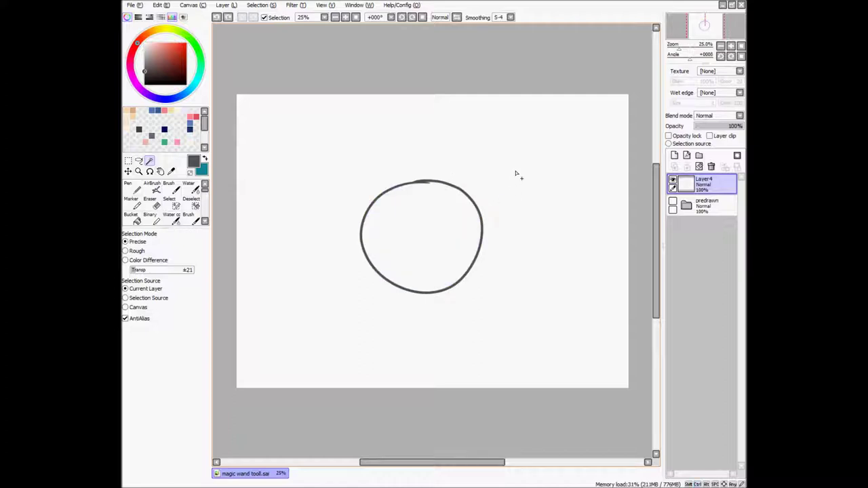
pyautogui.click(497, 189)
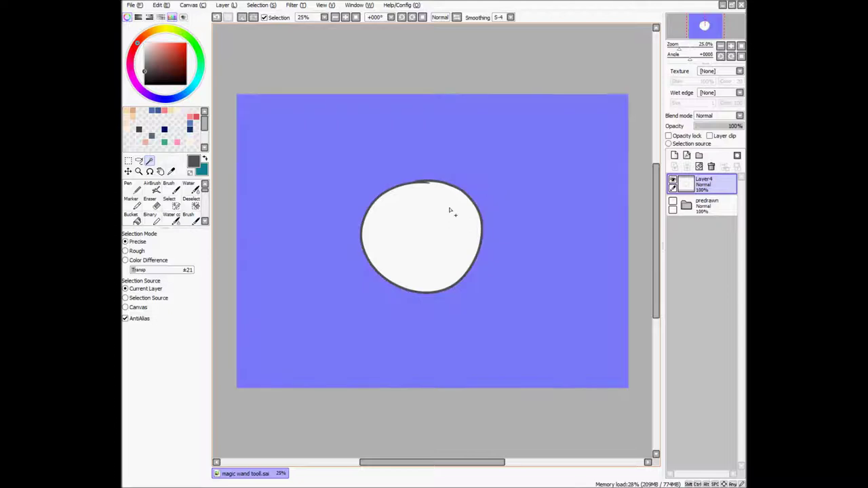
pyautogui.hotkey('ctrl', 'd')
# Select the circle's interior with the Magic Wand in Precise mode at a closer zoom, and deselect it
pyautogui.scroll(2, 438, 207)
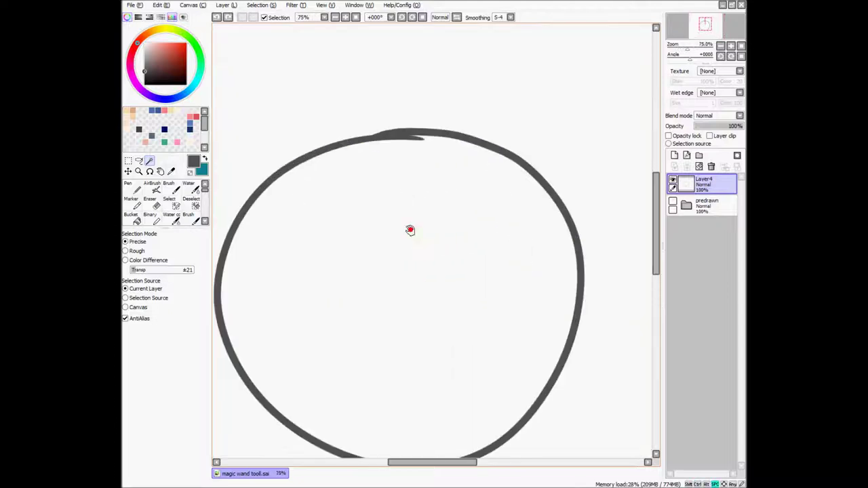
pyautogui.moveTo(410, 230); pyautogui.dragTo(416, 209)
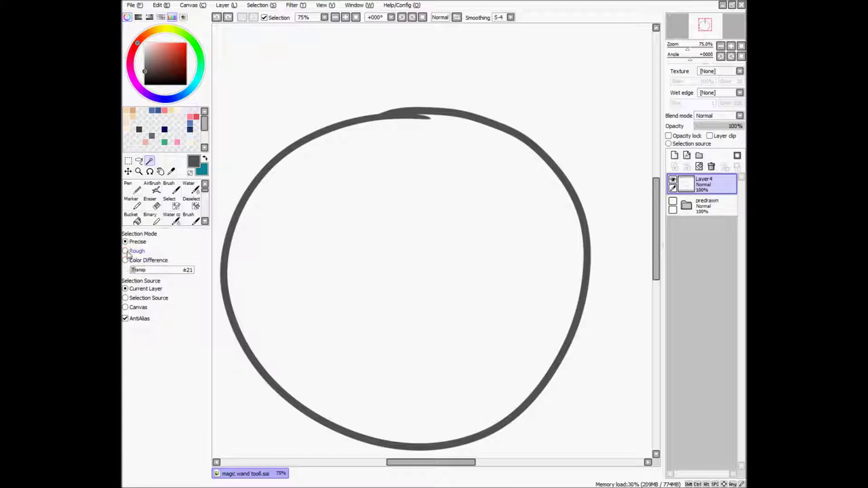
pyautogui.moveTo(385, 195); pyautogui.dragTo(391, 187)
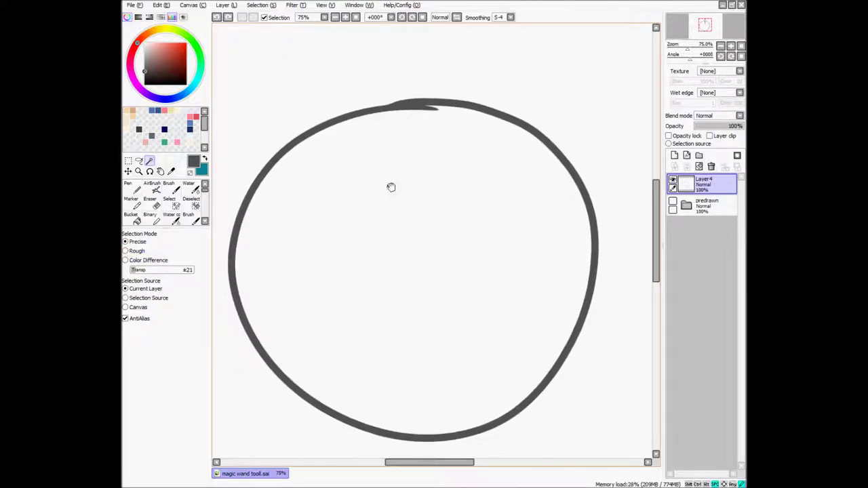
pyautogui.click(392, 190)
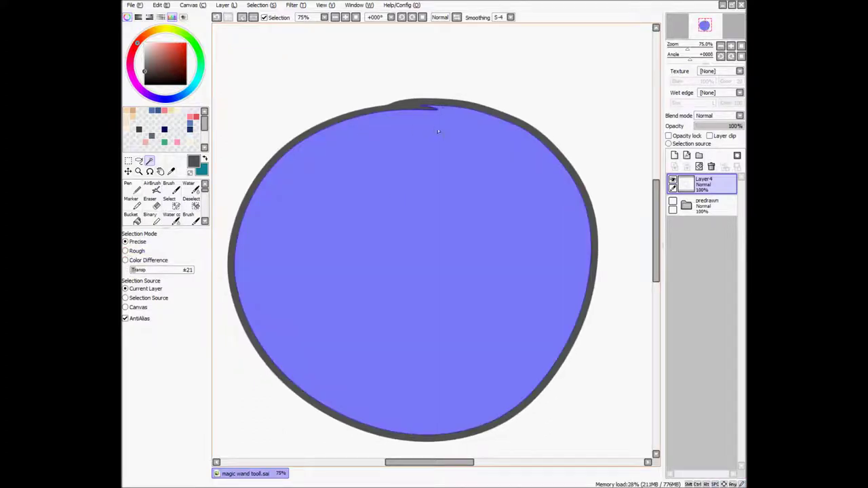
pyautogui.hotkey('ctrl', 'd')
# Test the wand inside the circle with the transparency tolerance at ±217, deselect, and lower the tolerance to ±17
pyautogui.click(184, 270)
pyautogui.click(460, 210)
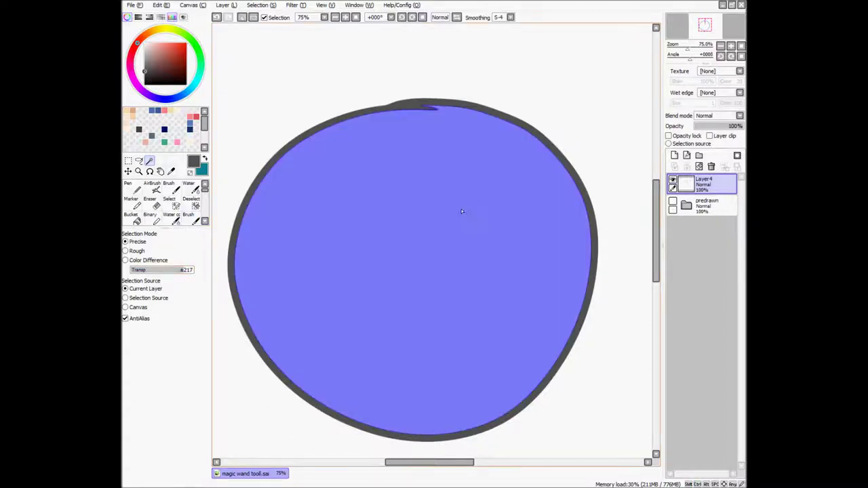
pyautogui.hotkey('ctrl', 'd')
pyautogui.click(135, 270)
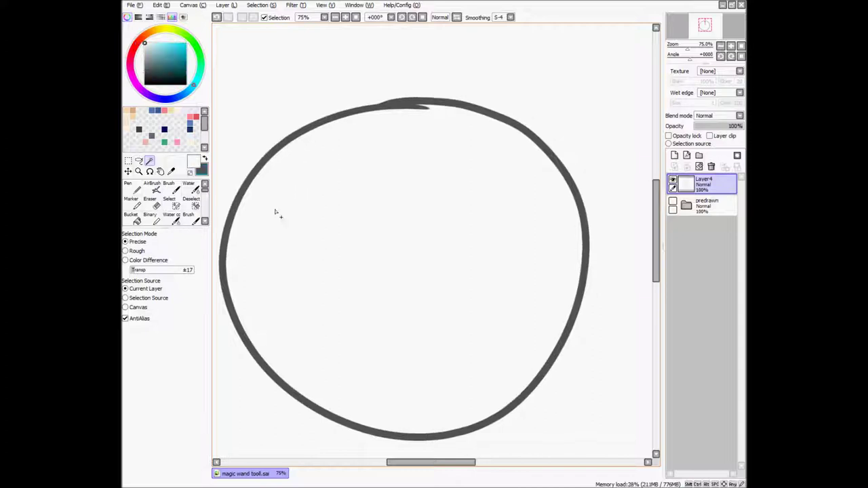
# Switch the wand to Rough mode, select the circle's interior, inspect the selection along the outline, and deselect
pyautogui.click(125, 251)
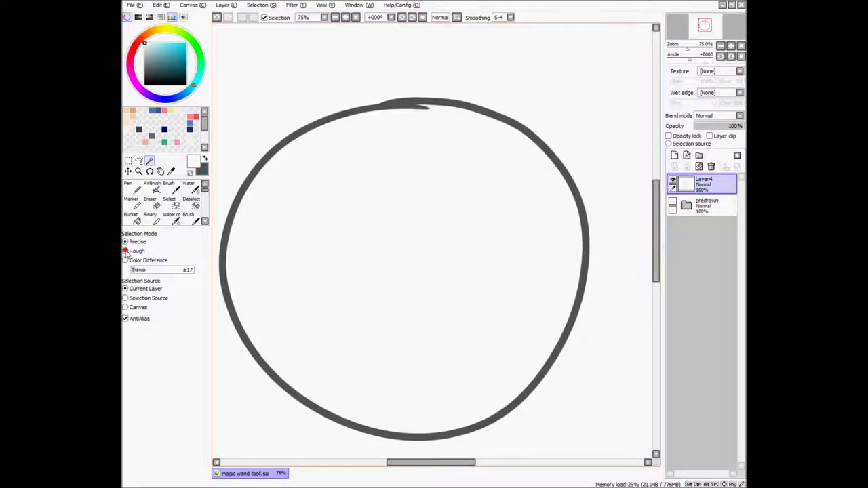
pyautogui.click(387, 197)
pyautogui.scroll(1, 385, 105)
pyautogui.scroll(3, 387, 105)
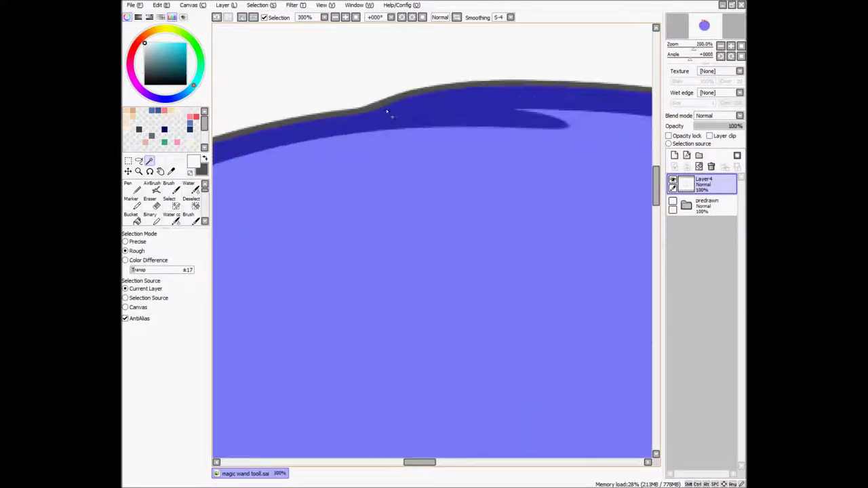
pyautogui.hotkey('ctrl', '0')
pyautogui.scroll(3, 395, 193)
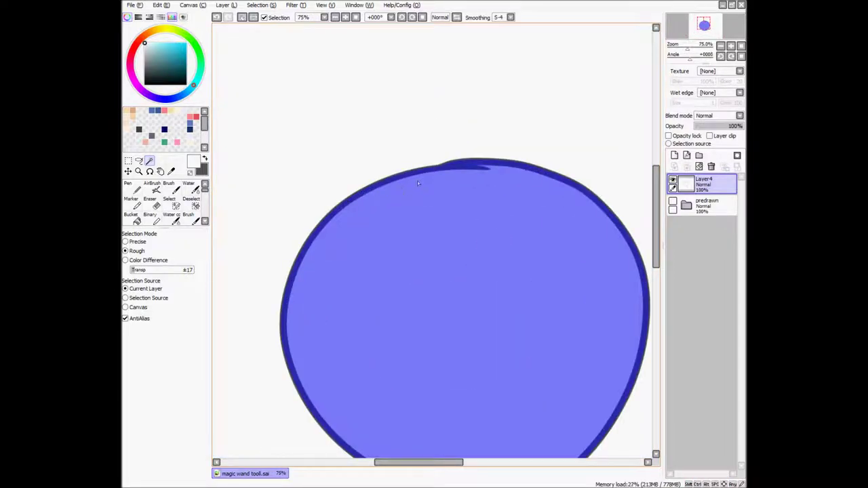
pyautogui.hotkey('ctrl', 'd')
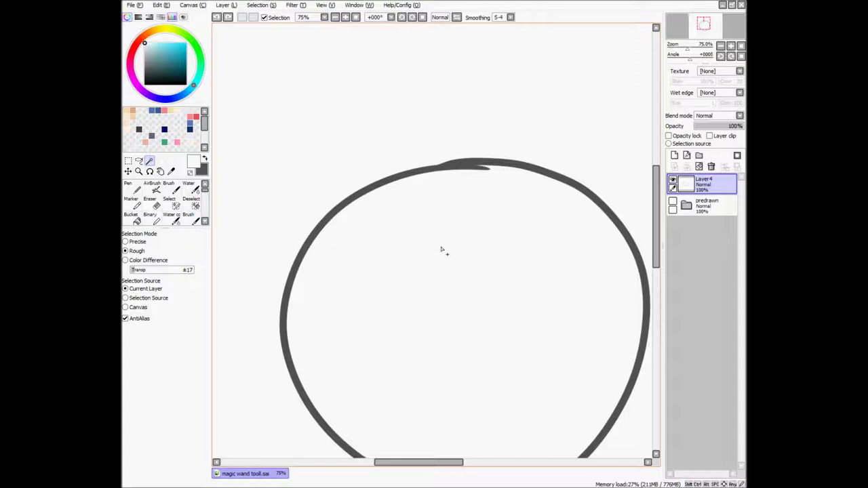
# Repeat the Rough wand selection inside the circle and then outside its outline, clearing each selection
pyautogui.click(452, 238)
pyautogui.scroll(3, 459, 167)
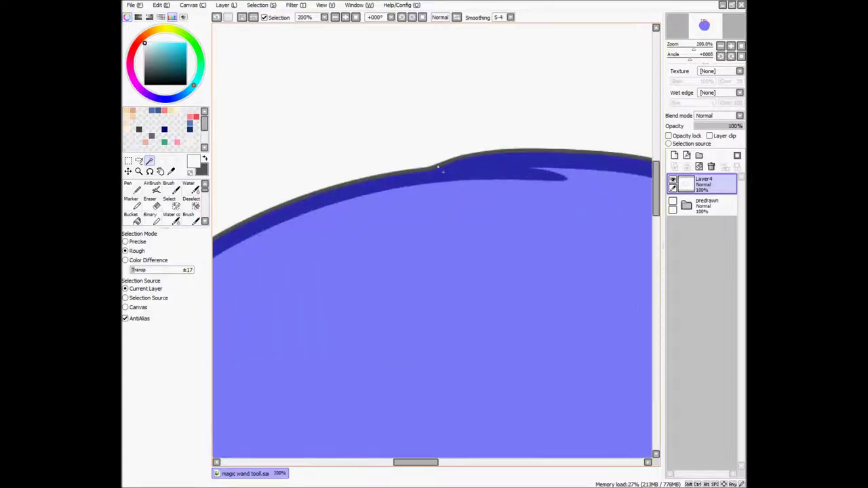
pyautogui.hotkey('ctrl', 'd')
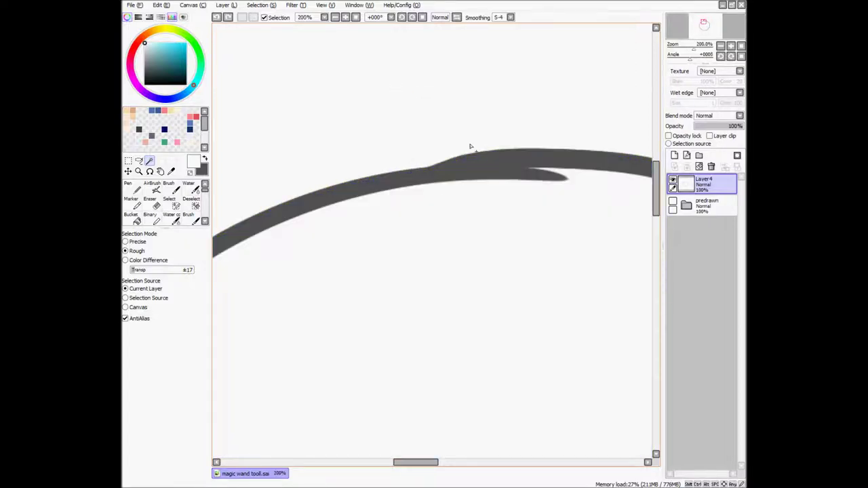
pyautogui.click(469, 146)
pyautogui.hotkey('ctrl', 'd')
# Switch the wand to Color Difference mode with Color 0 and select the circle's interior
pyautogui.click(125, 260)
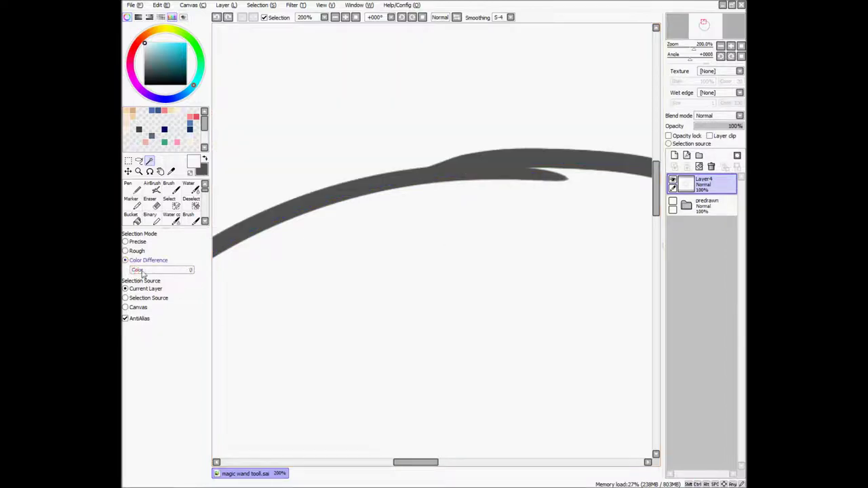
pyautogui.click(413, 239)
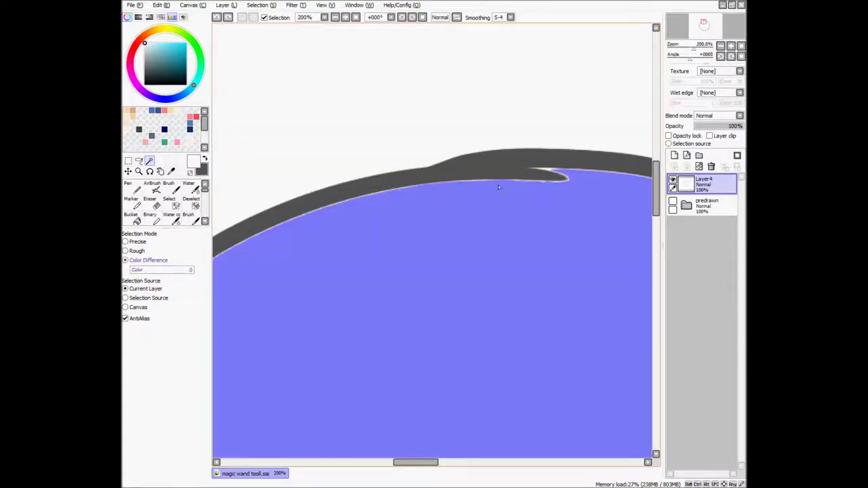
pyautogui.scroll(1, 499, 187)
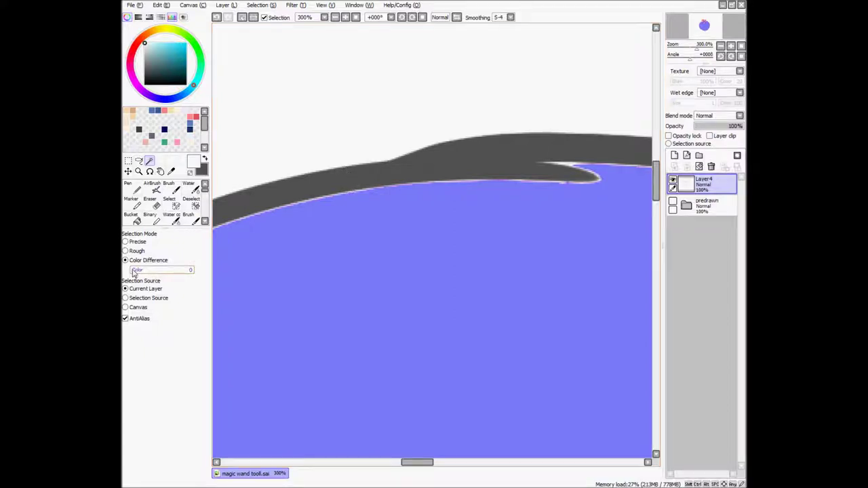
# Raise the Color Difference value to 246, reselect the circle's interior, and deselect it
pyautogui.moveTo(174, 271); pyautogui.dragTo(191, 271)
pyautogui.hotkey('ctrl', 'd')
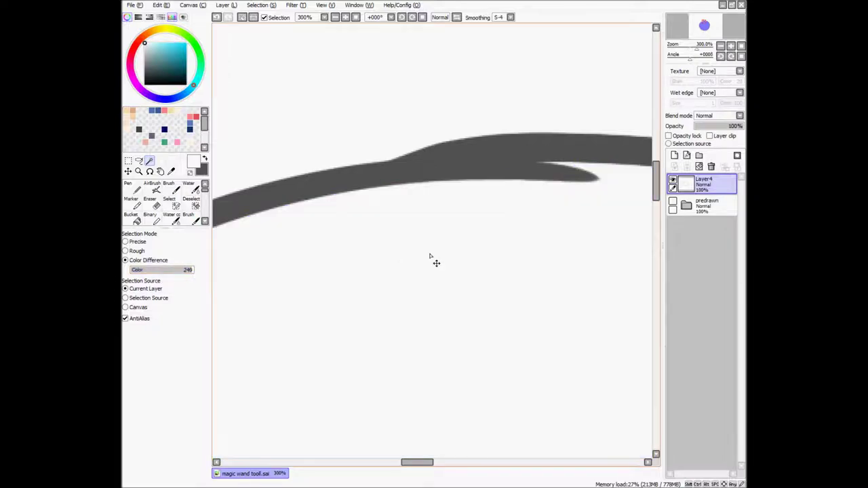
pyautogui.click(439, 234)
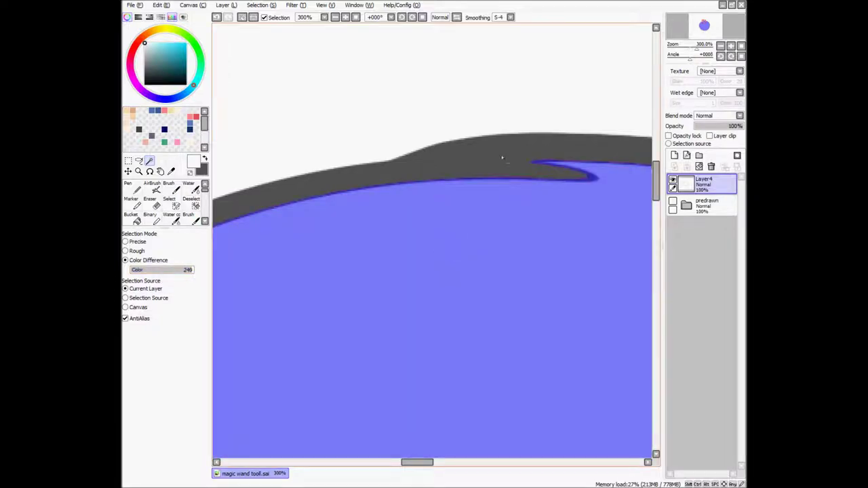
pyautogui.hotkey('ctrl', 'd')
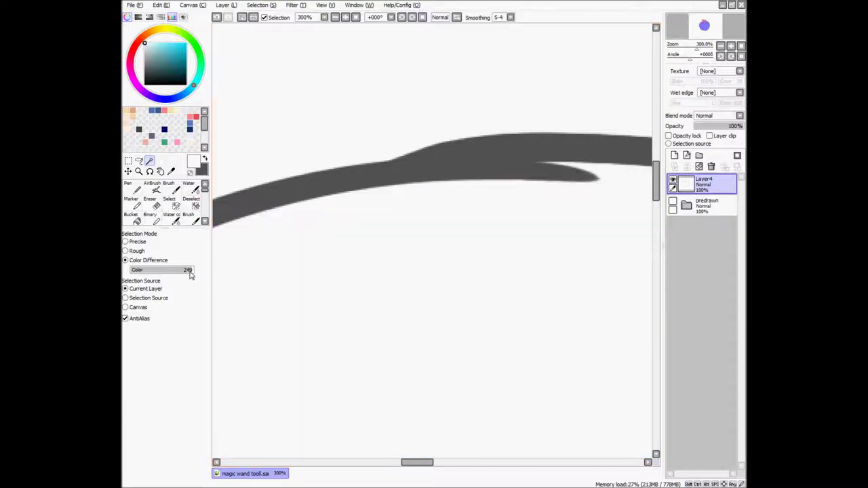
# Set the Color Difference value to 255 and apply the Magic Wand inside the circle
pyautogui.moveTo(190, 269); pyautogui.dragTo(205, 271)
pyautogui.click(404, 237)
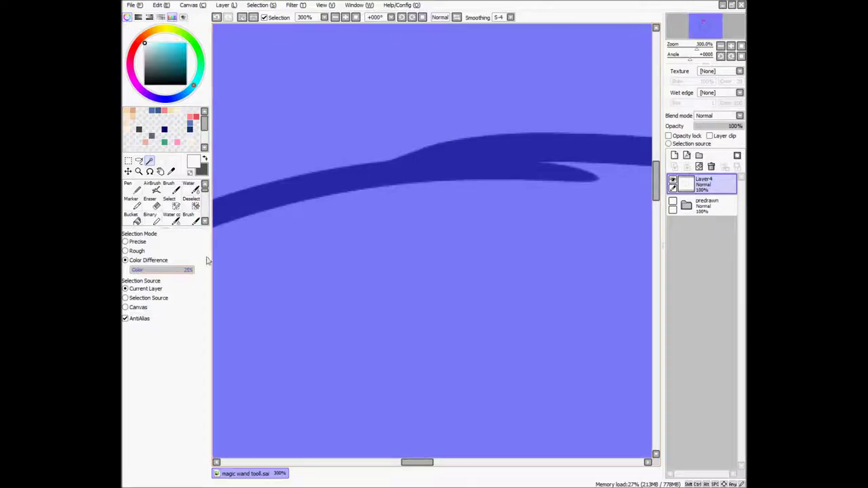
pyautogui.click(135, 262)
pyautogui.press('Home')
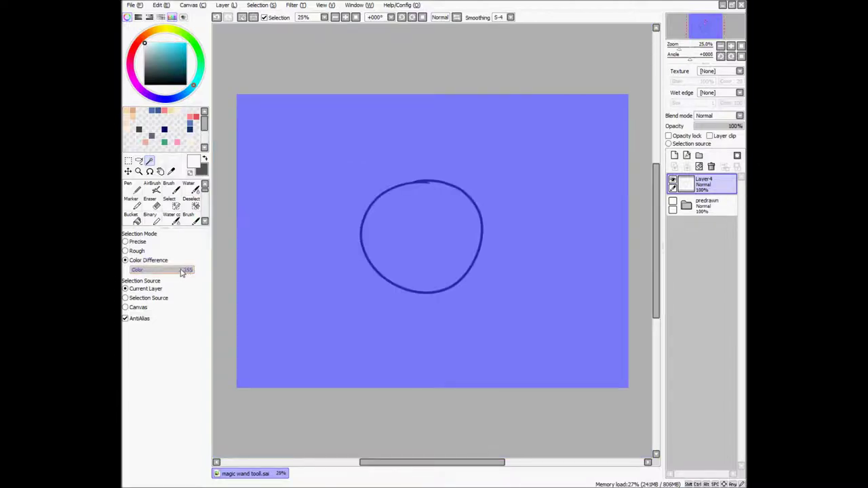
# Return the wand to Precise mode with a tolerance of ±0 and clear the selection
pyautogui.moveTo(167, 271); pyautogui.dragTo(129, 270)
pyautogui.click(125, 242)
pyautogui.hotkey('ctrl', 'd')
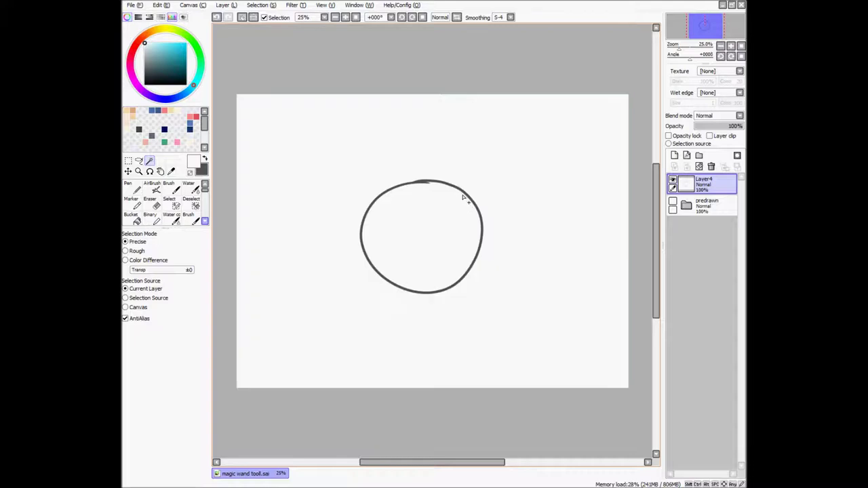
# Erase a small gap through the upper-right part of the circle's outline
pyautogui.scroll(2, 465, 195)
pyautogui.scroll(3, 464, 195)
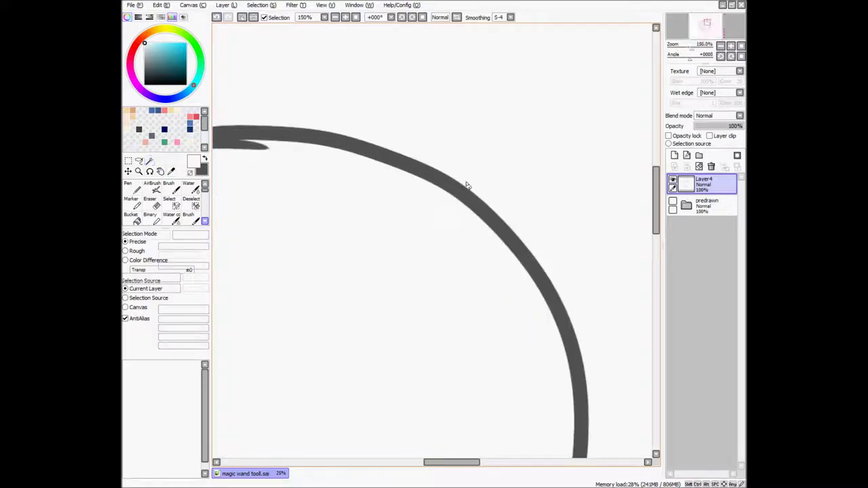
pyautogui.click(471, 186)
pyautogui.moveTo(478, 181); pyautogui.dragTo(503, 219)
pyautogui.moveTo(493, 181)
pyautogui.mouseDown()
pyautogui.moveTo(450, 227)
pyautogui.moveTo(493, 183)
pyautogui.mouseUp()
pyautogui.click(156, 203)
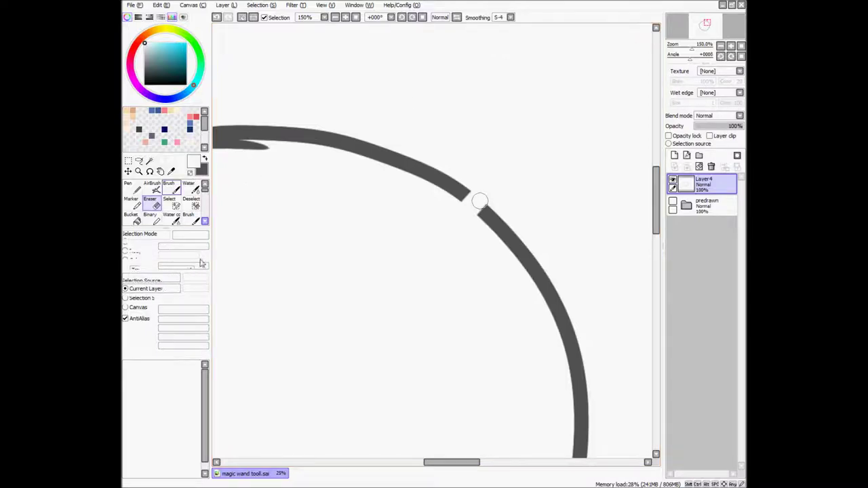
# Set the Pen size to 2 and apply the Magic Wand inside the circle with the broken outline
pyautogui.press('n')
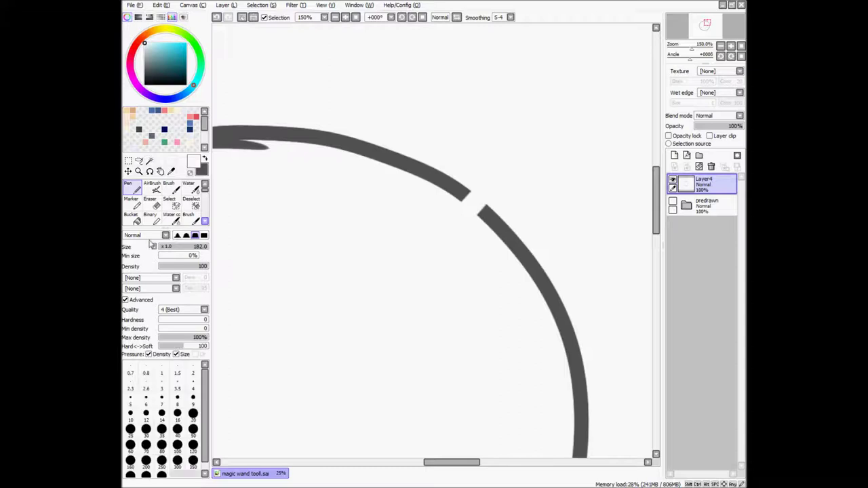
pyautogui.click(194, 375)
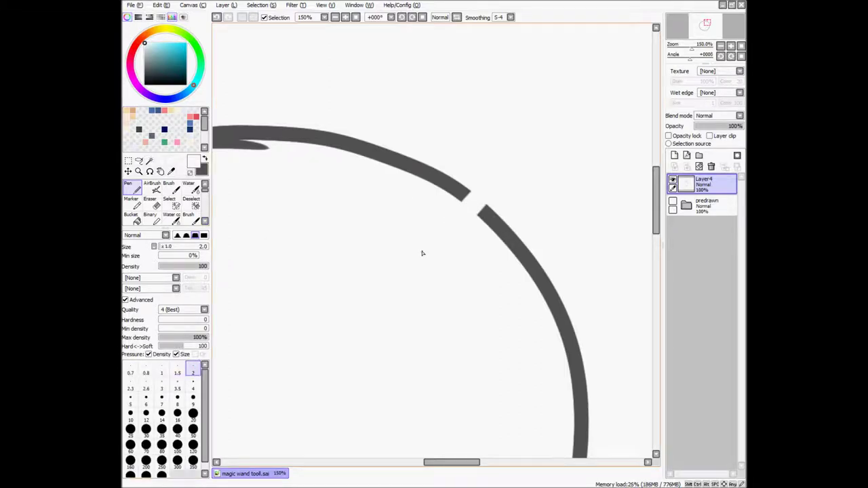
pyautogui.press('w')
pyautogui.click(418, 284)
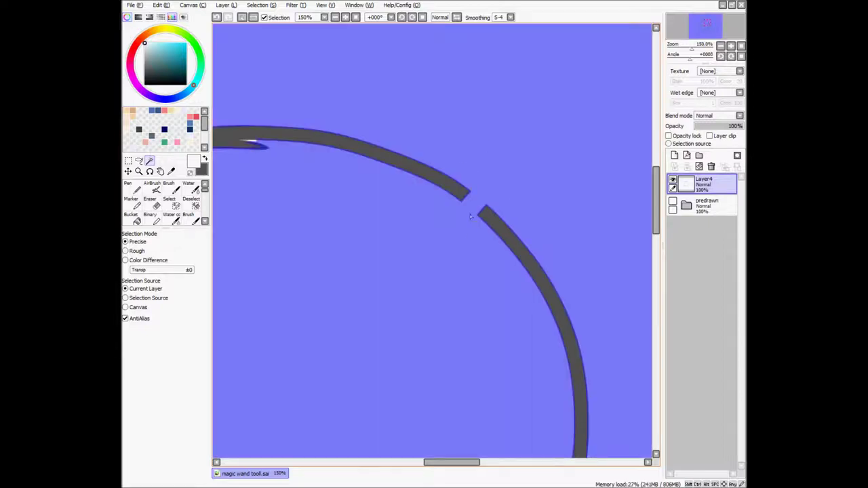
# Clear the selection, sample the outline's dark grey and bridge the gap in the circle with a faint size 2 Pen stroke
pyautogui.scroll(-5, 462, 197)
pyautogui.scroll(2, 461, 195)
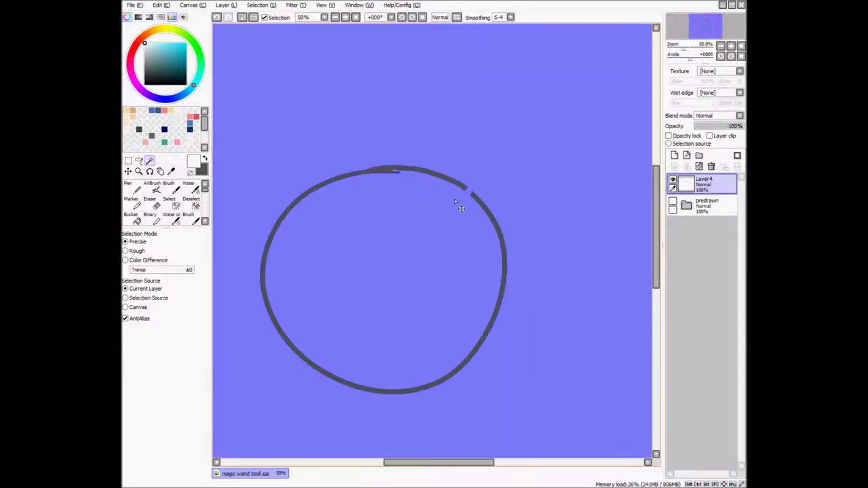
pyautogui.hotkey('ctrl', 'd')
pyautogui.press('n')
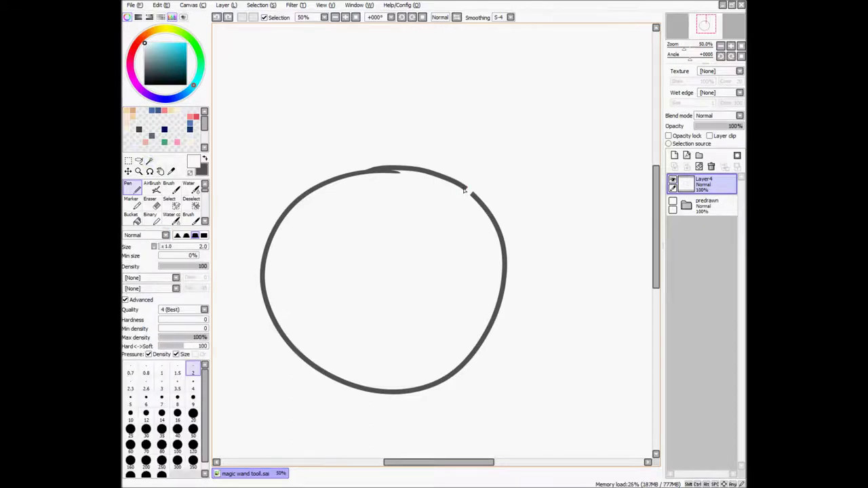
pyautogui.keyDown('alt'); pyautogui.click(467, 187); pyautogui.keyUp('alt')
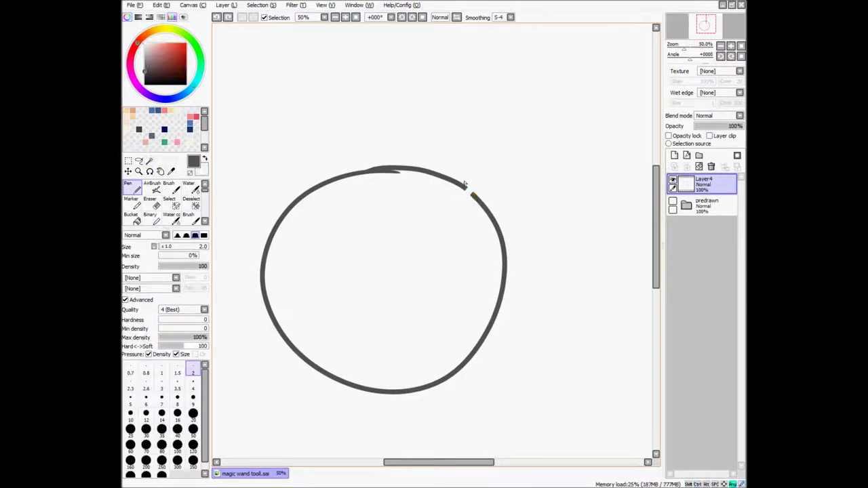
pyautogui.moveTo(473, 196); pyautogui.dragTo(470, 206)
pyautogui.hotkey('ctrl', 'z')
pyautogui.scroll(1, 463, 202)
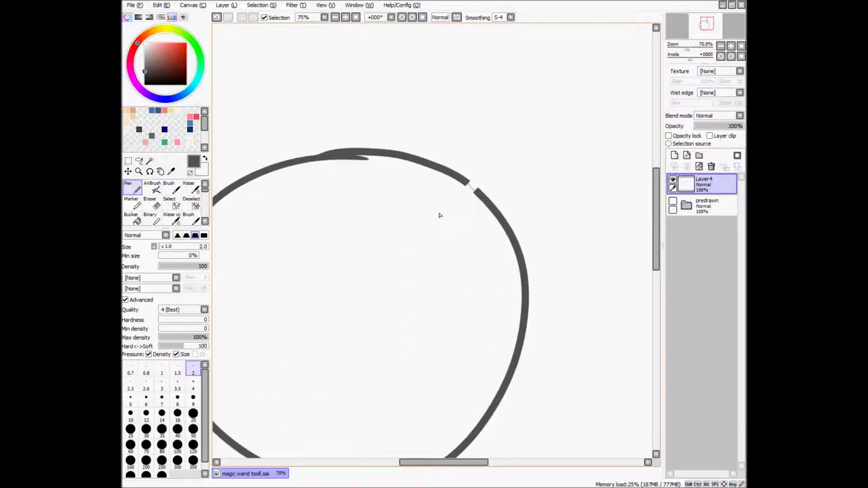
# Apply the Magic Wand inside the circle at tolerance ±0 and again at ±225, clearing each selection
pyautogui.press('w')
pyautogui.click(434, 230)
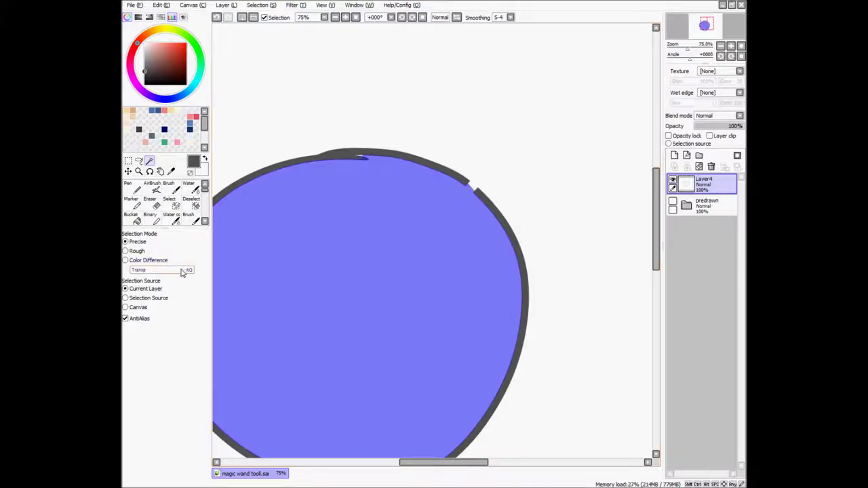
pyautogui.moveTo(189, 270); pyautogui.dragTo(186, 270)
pyautogui.hotkey('ctrl', 'd')
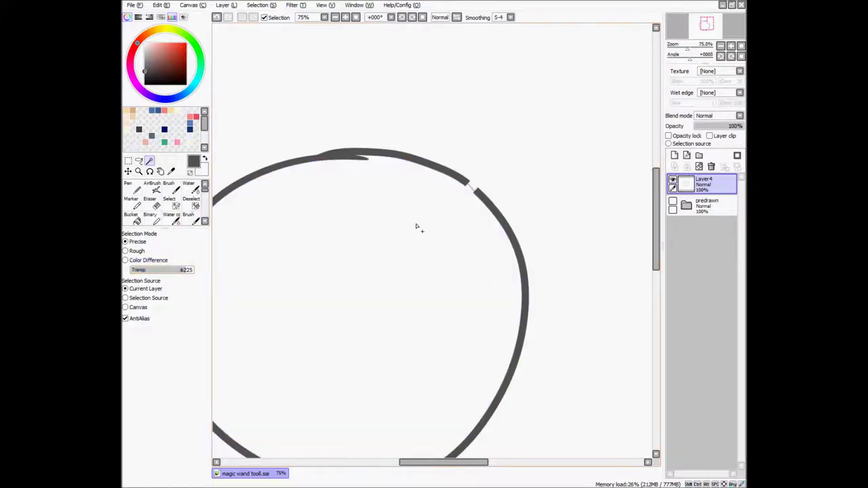
pyautogui.click(458, 228)
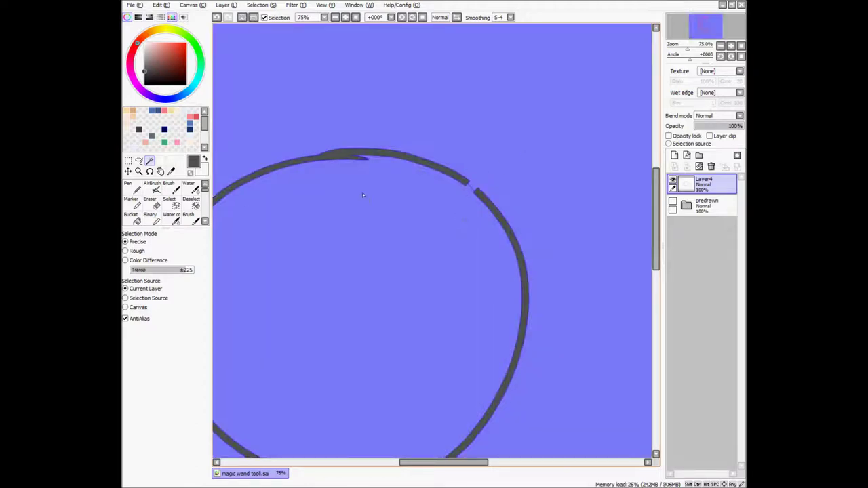
pyautogui.hotkey('ctrl', 'd')
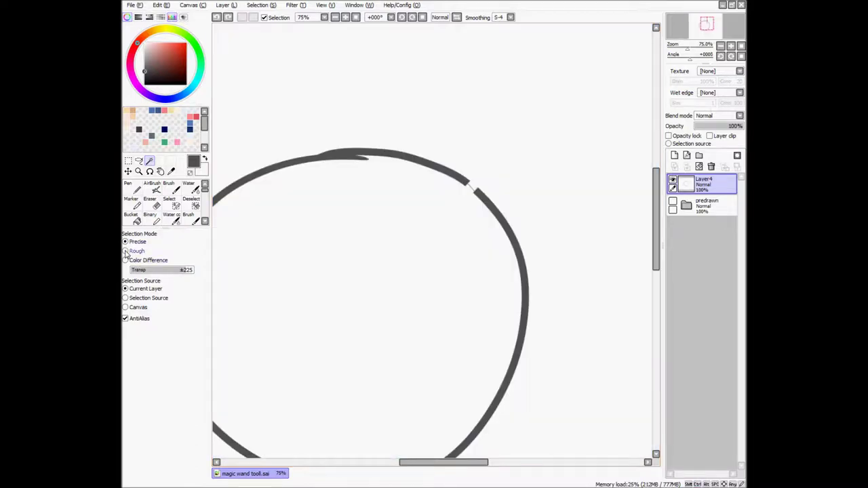
pyautogui.hotkey('ctrl', '0')
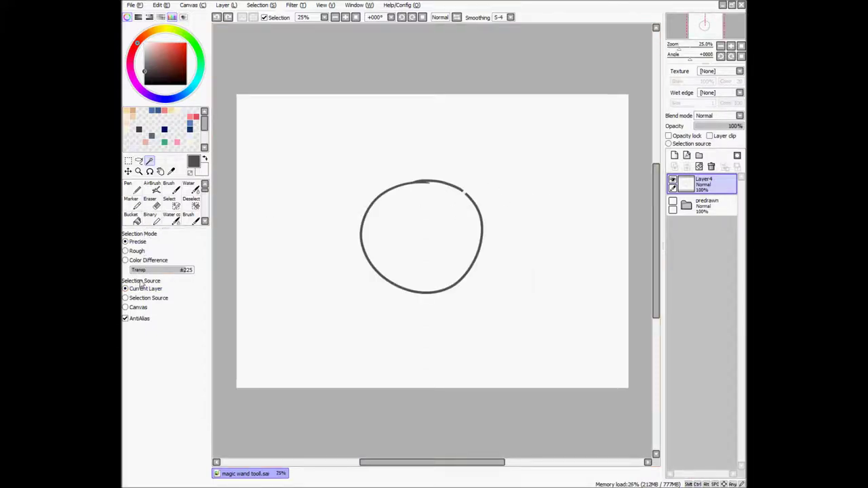
# Add a layer above Layer4 and draw a second circle on it with the size 50 Pen, overlapping the first circle's upper-right part
pyautogui.click(674, 156)
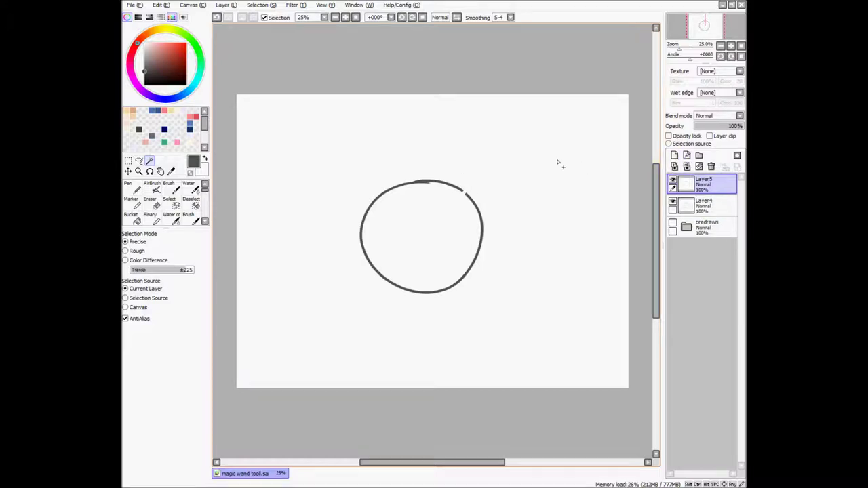
pyautogui.click(691, 206)
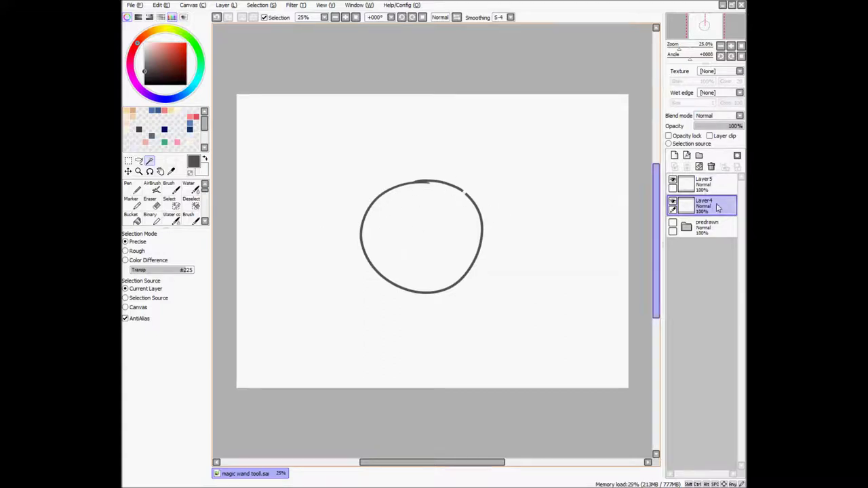
pyautogui.click(694, 184)
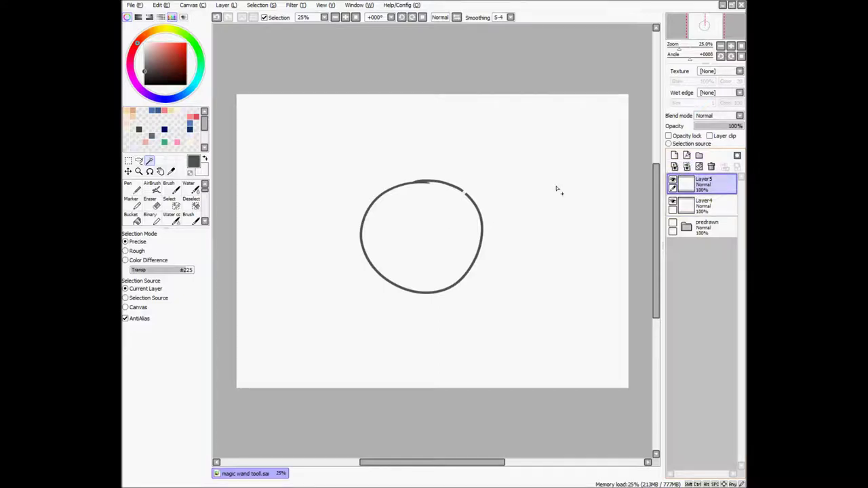
pyautogui.click(134, 186)
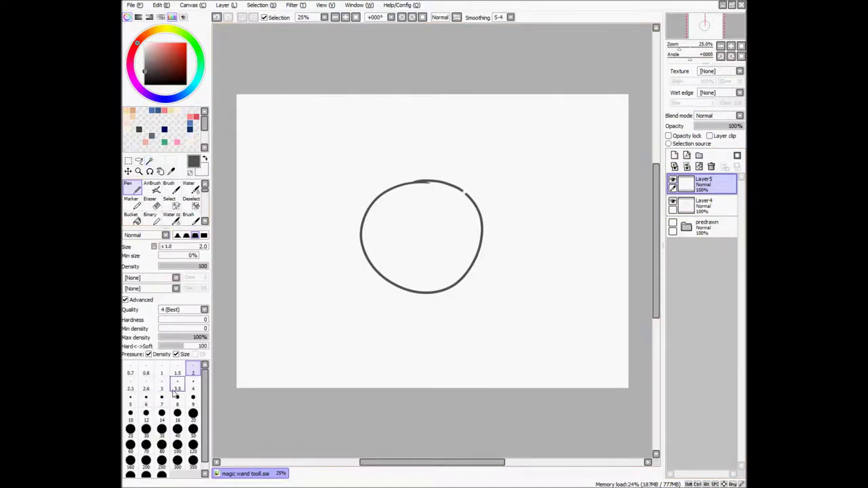
pyautogui.click(194, 428)
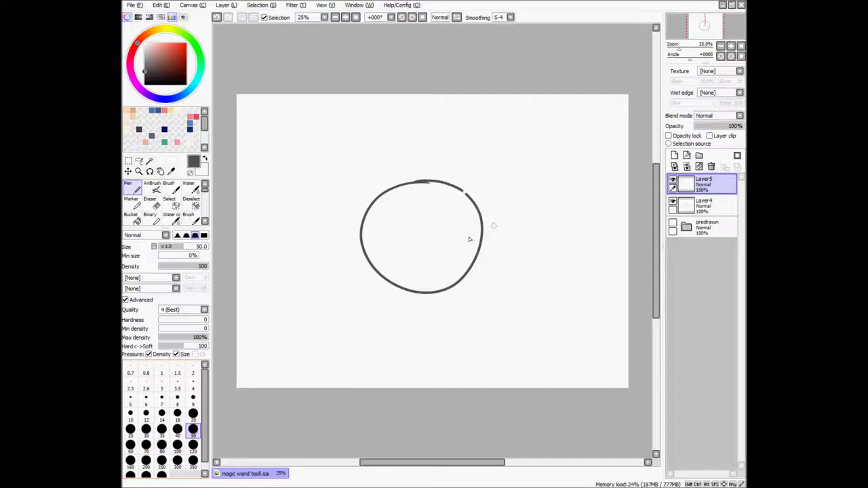
pyautogui.moveTo(469, 170)
pyautogui.mouseDown()
pyautogui.moveTo(432, 216)
pyautogui.moveTo(462, 242)
pyautogui.moveTo(524, 217)
pyautogui.moveTo(519, 168)
pyautogui.moveTo(465, 159)
pyautogui.moveTo(447, 169)
pyautogui.mouseUp()
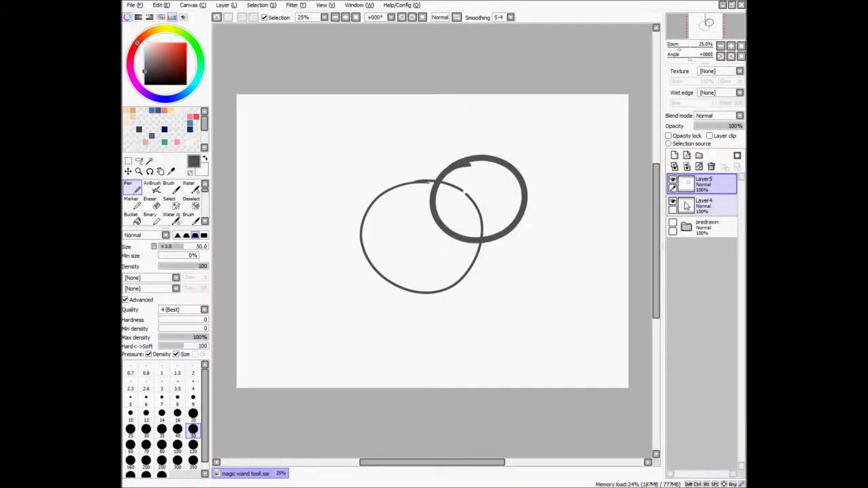
# With Layer5 active, apply the Magic Wand inside the thick circle and inside the thin circle, clearing each selection
pyautogui.click(489, 202)
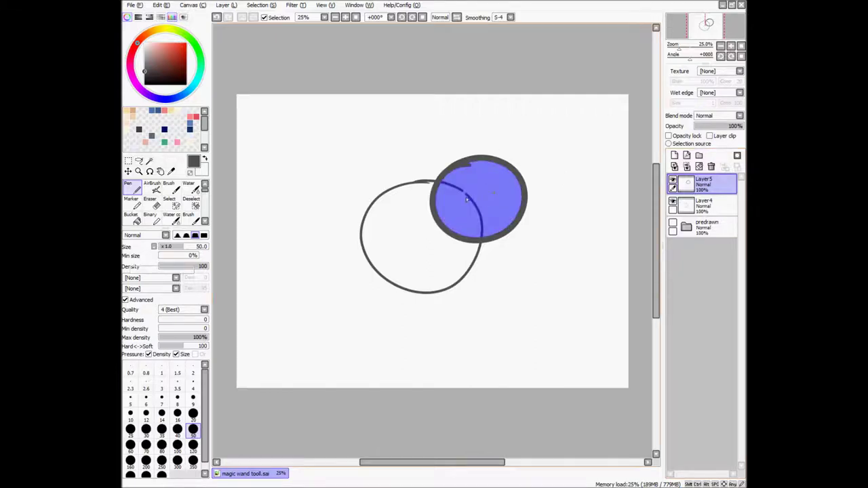
pyautogui.hotkey('ctrl', 'd')
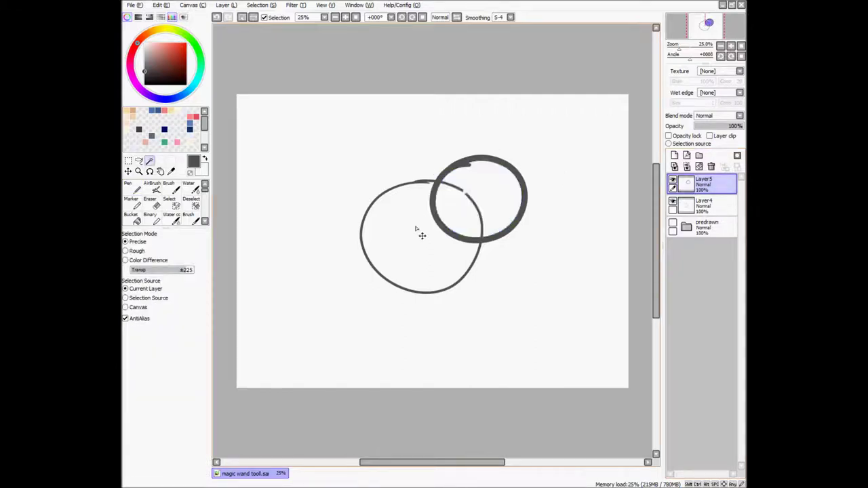
pyautogui.click(420, 227)
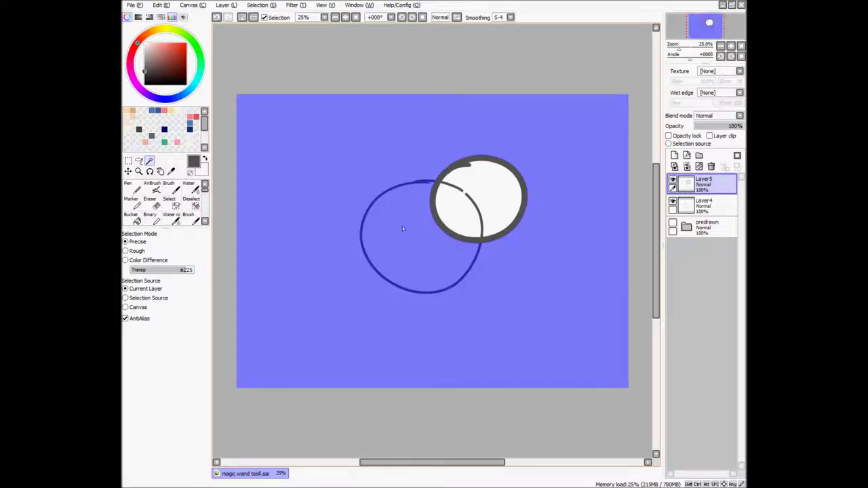
pyautogui.hotkey('ctrl', 'd')
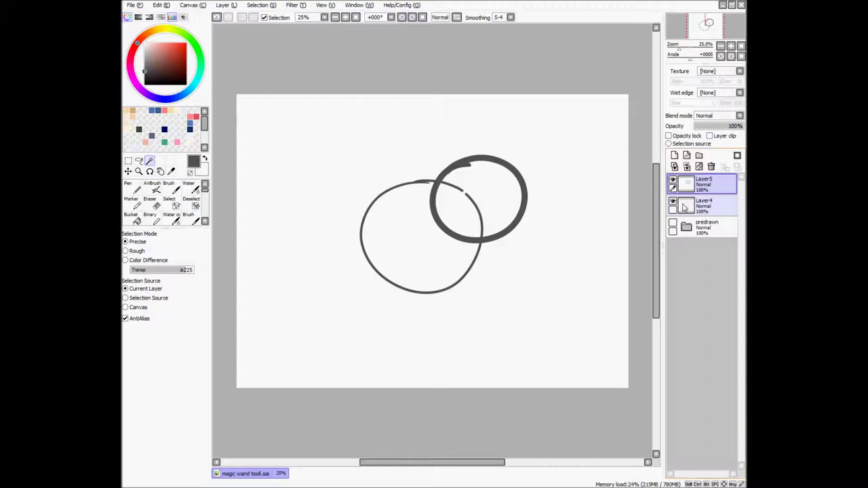
# Switch to Layer4, apply the Magic Wand inside the thin circle and clear the selection
pyautogui.click(686, 210)
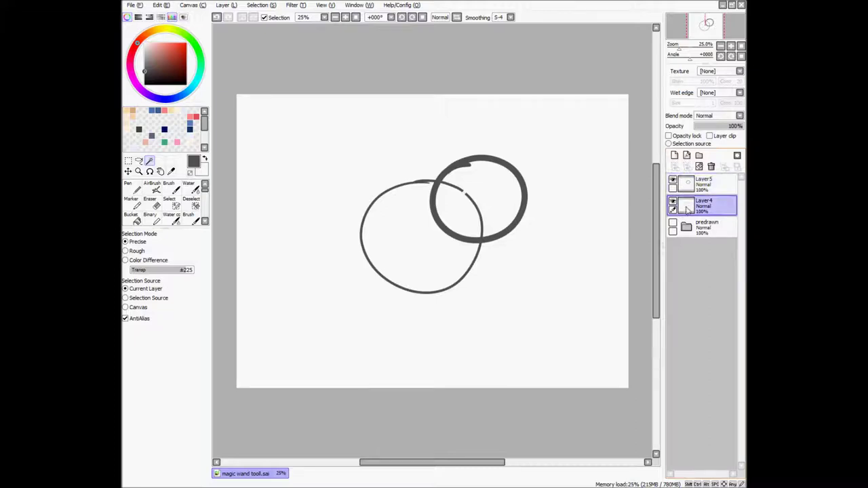
pyautogui.click(404, 251)
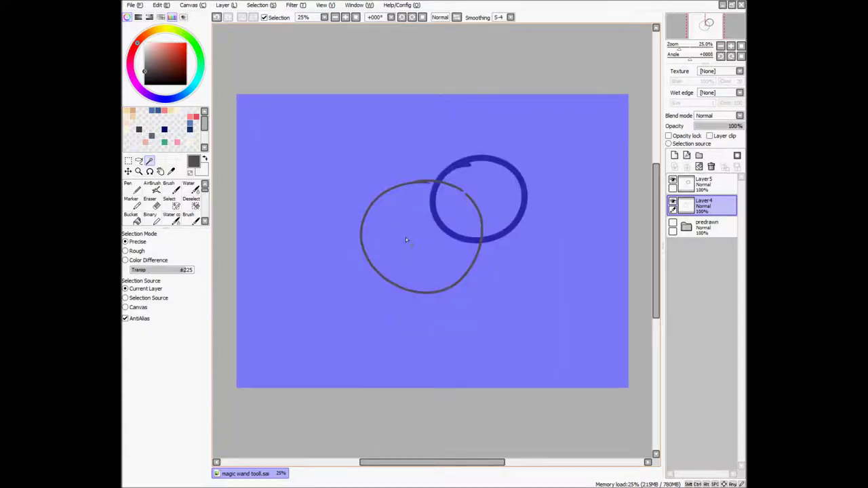
pyautogui.hotkey('ctrl', 'd')
# Set the wand's tolerance to ±27 and select the areas inside and outside the thin circle on Layer4, clearing each selection
pyautogui.moveTo(141, 271); pyautogui.dragTo(135, 271)
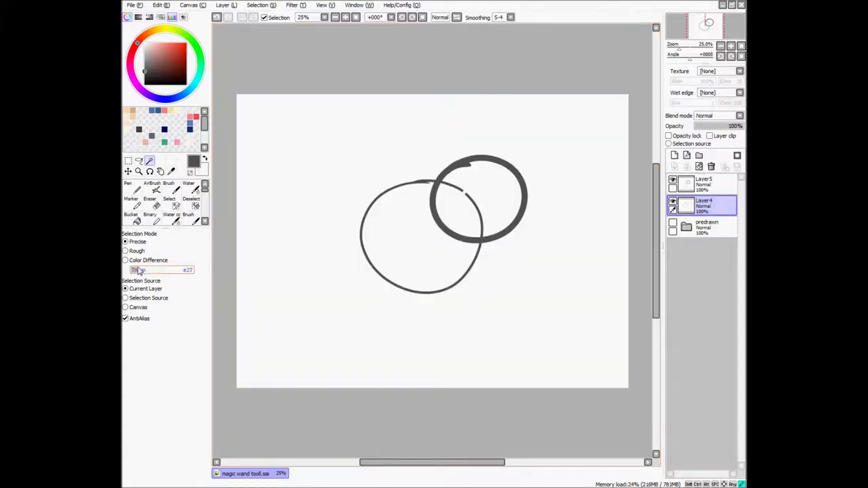
pyautogui.click(413, 237)
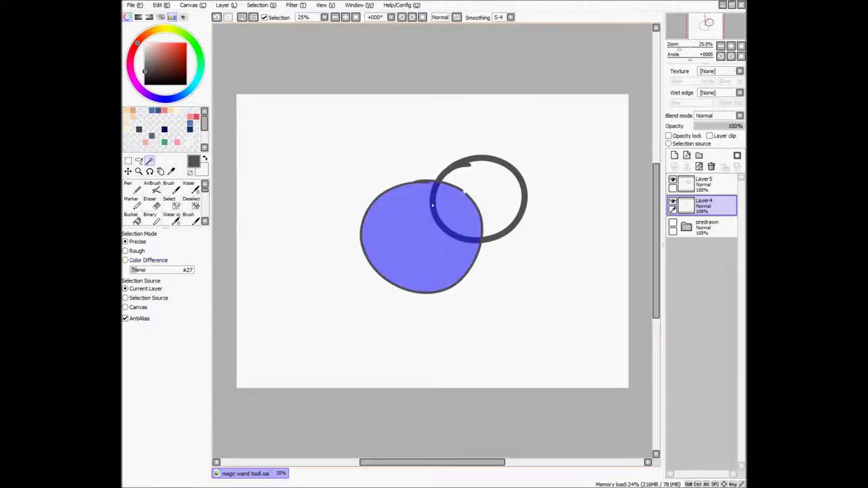
pyautogui.hotkey('ctrl', 'd')
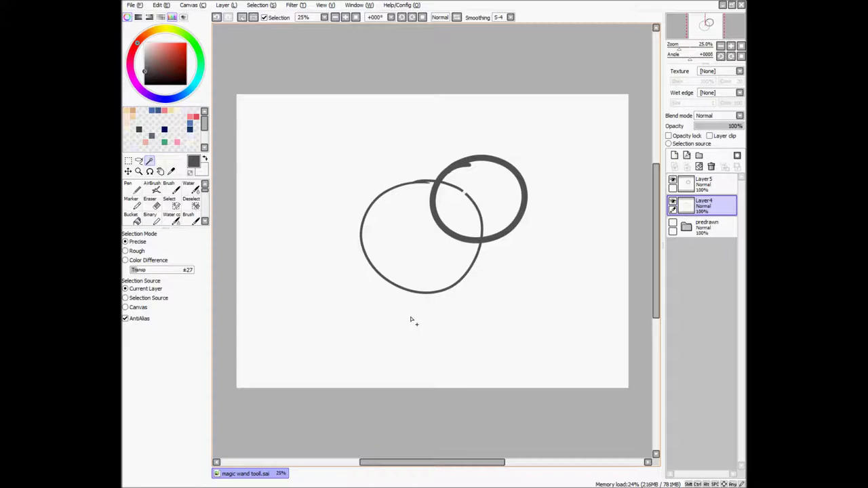
pyautogui.click(410, 318)
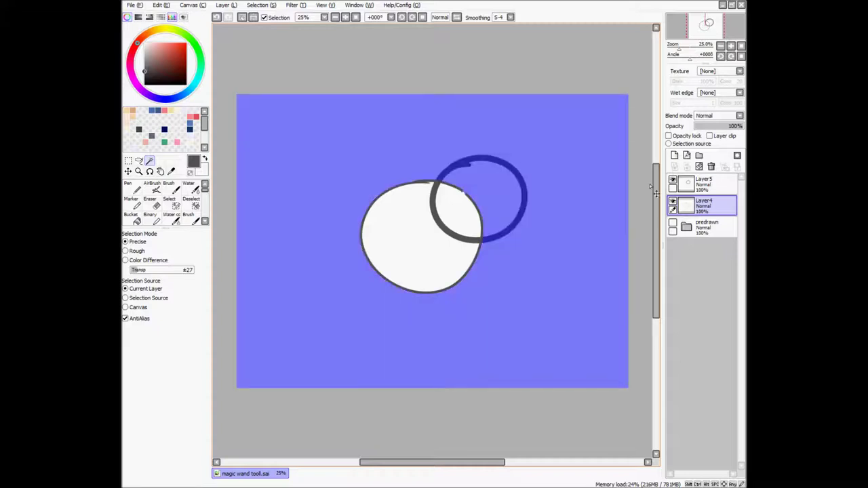
pyautogui.hotkey('ctrl', 'd')
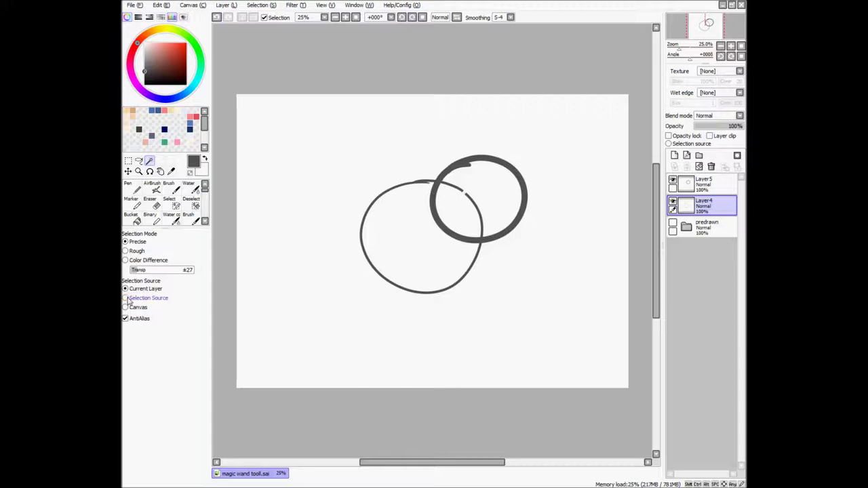
# Set the wand's source to Selection Source, and turn Layer4's selection source flag on and off again
pyautogui.click(125, 298)
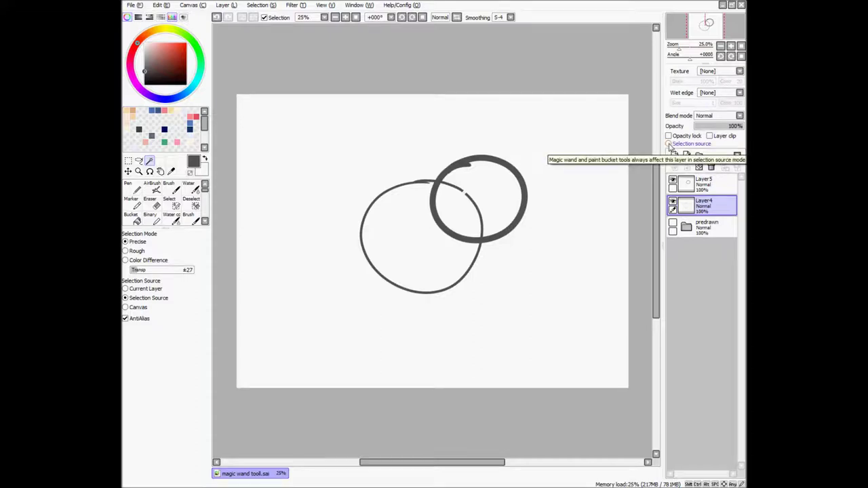
pyautogui.click(669, 144)
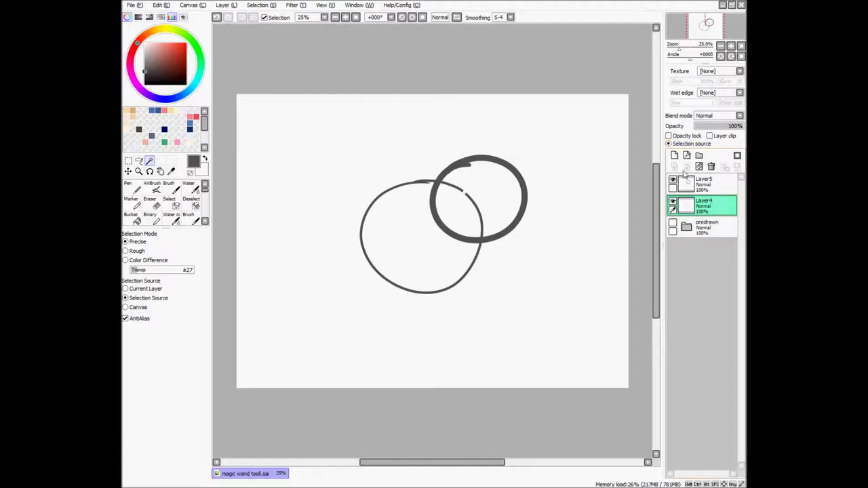
pyautogui.click(668, 143)
pyautogui.click(686, 182)
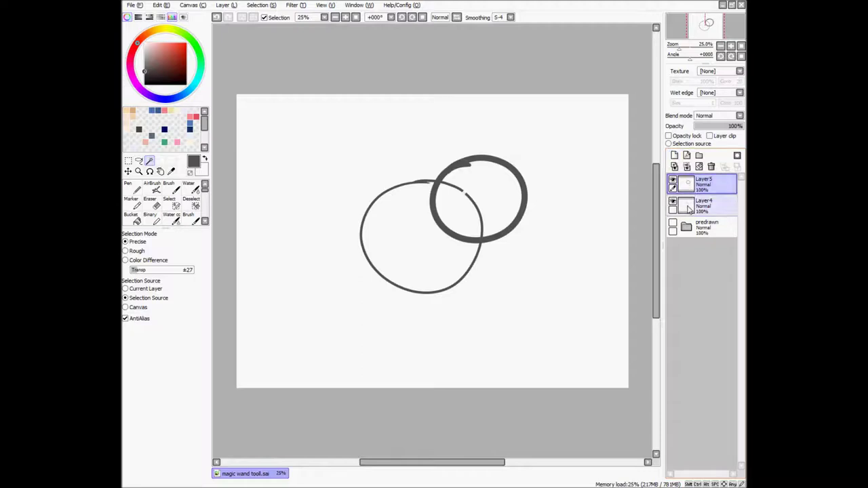
pyautogui.click(685, 209)
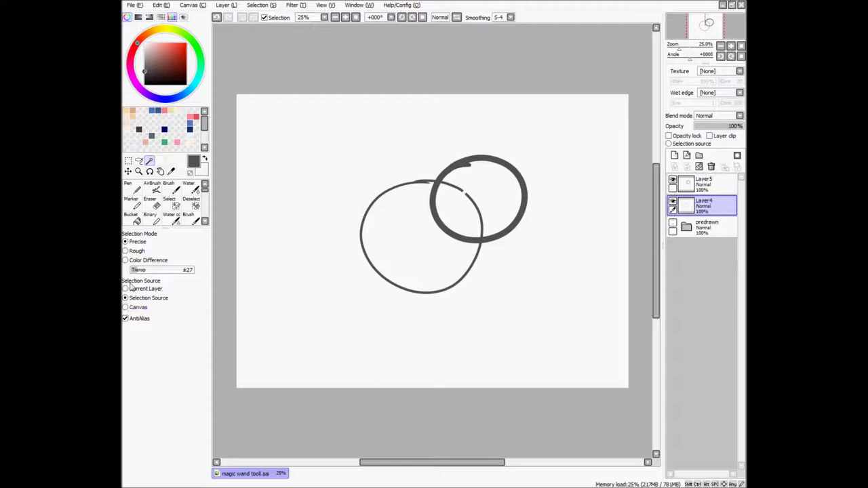
# Set the wand's selection source to Canvas and select the area outside both circles and their overlap, clearing each selection
pyautogui.click(127, 309)
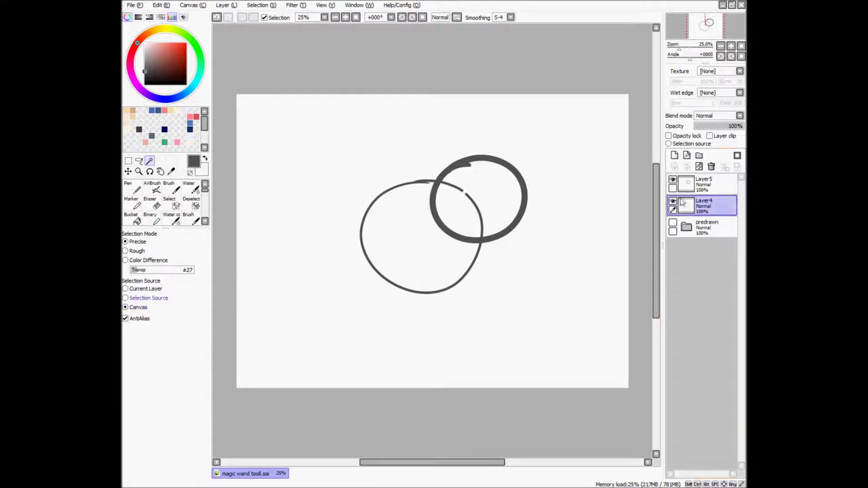
pyautogui.click(691, 191)
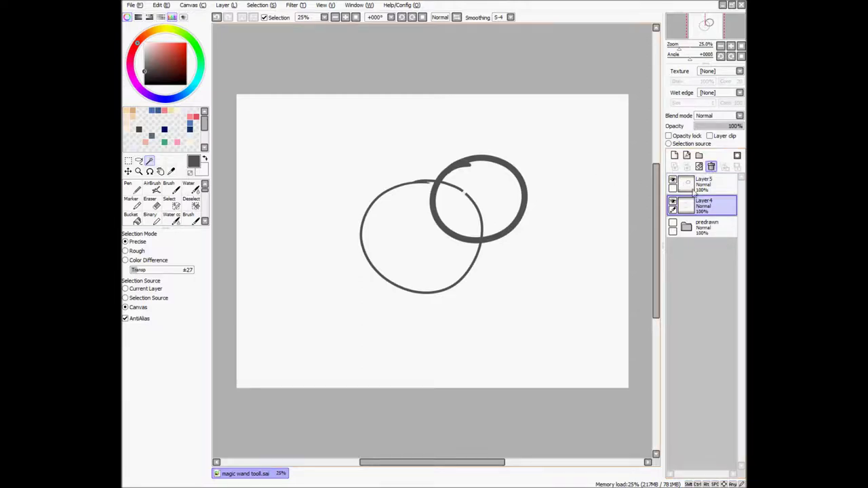
pyautogui.click(425, 150)
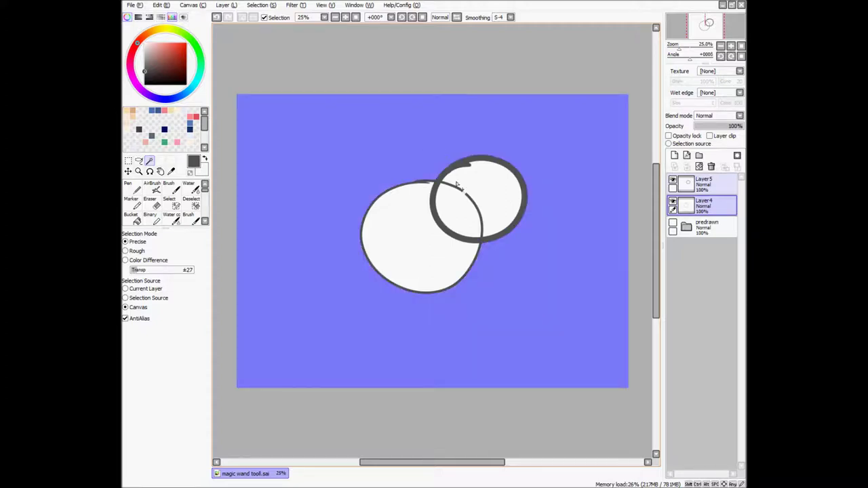
pyautogui.hotkey('ctrl', 'd')
pyautogui.click(461, 212)
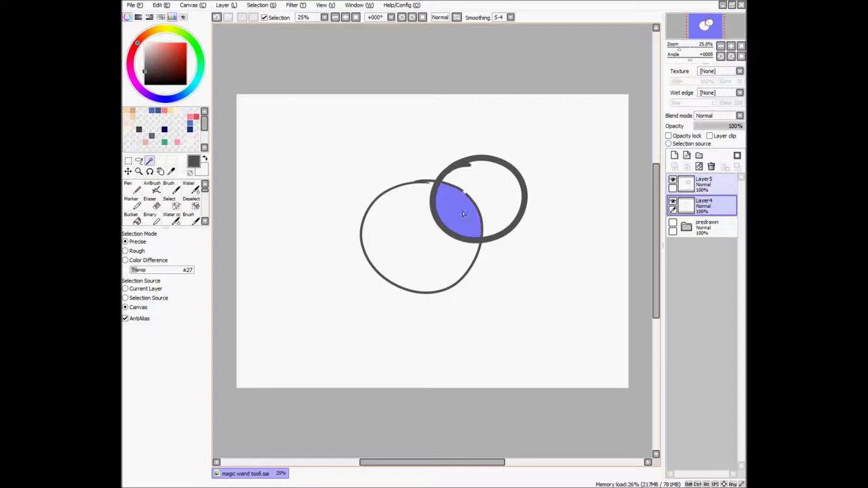
pyautogui.click(457, 212)
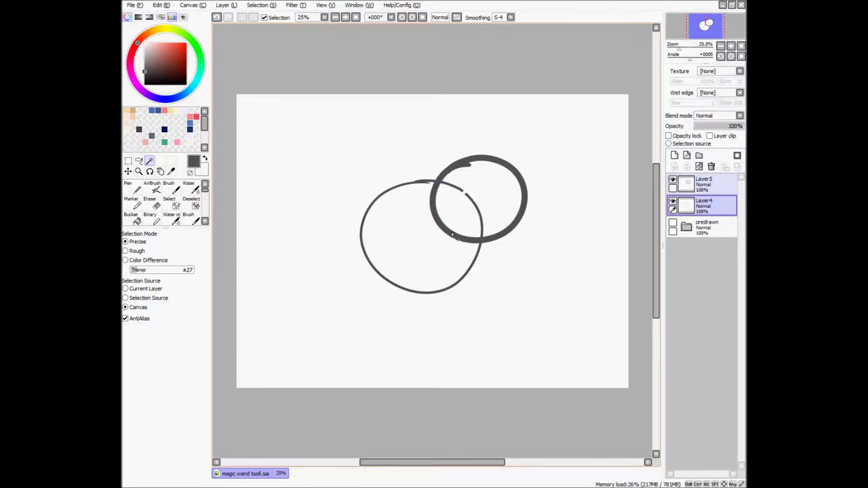
# Select the part of the thick circle outside the overlap with the Magic Wand, and clear the selection
pyautogui.click(419, 244)
pyautogui.click(498, 192)
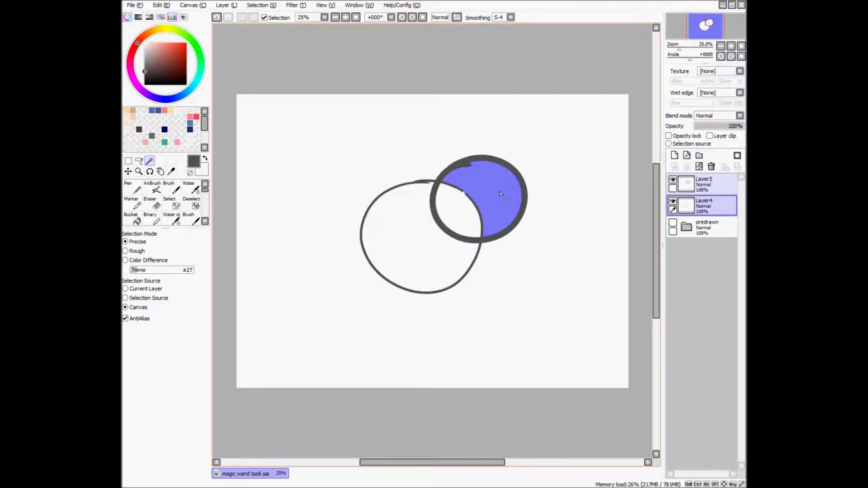
pyautogui.hotkey('ctrl', 'd')
# With Layer4 active, select the area outside both circles and invert the selection
pyautogui.click(708, 207)
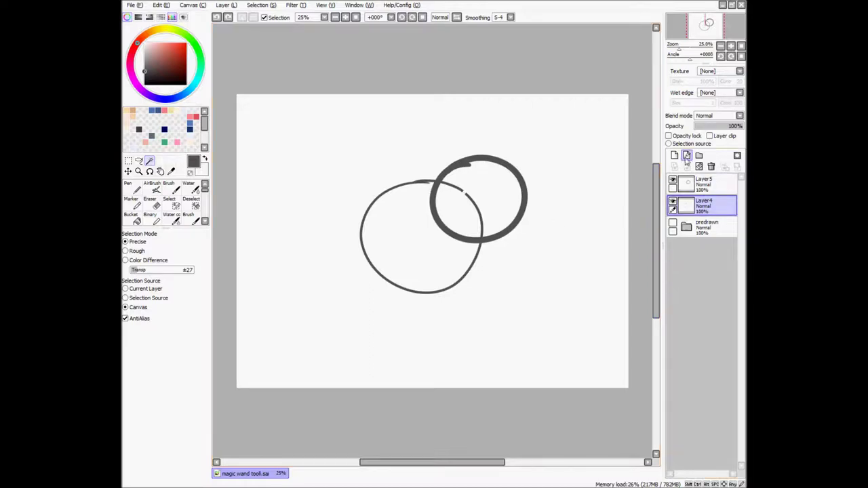
pyautogui.click(720, 221)
pyautogui.click(686, 202)
pyautogui.click(438, 162)
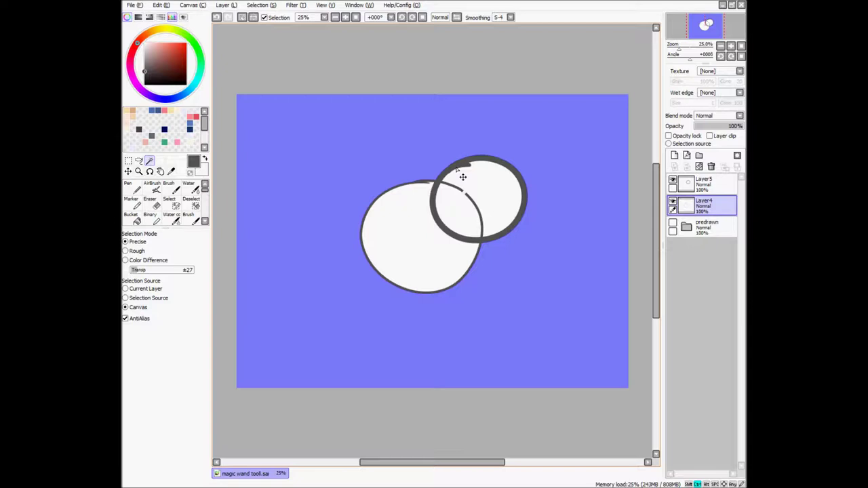
pyautogui.hotkey('ctrl', 'i')
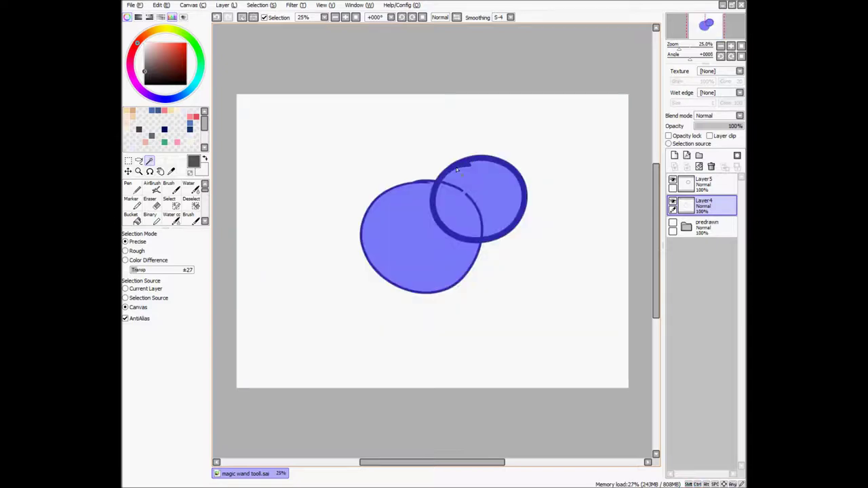
# Inspect the inverted selection's edges, clear it, and select the enclosed regions inside both circles one by one
pyautogui.scroll(3, 426, 187)
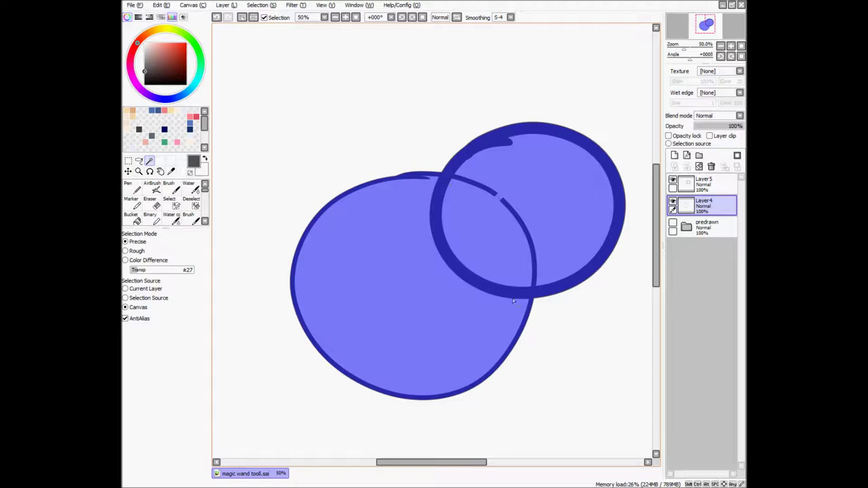
pyautogui.hotkey('ctrl', '0')
pyautogui.scroll(3, 448, 193)
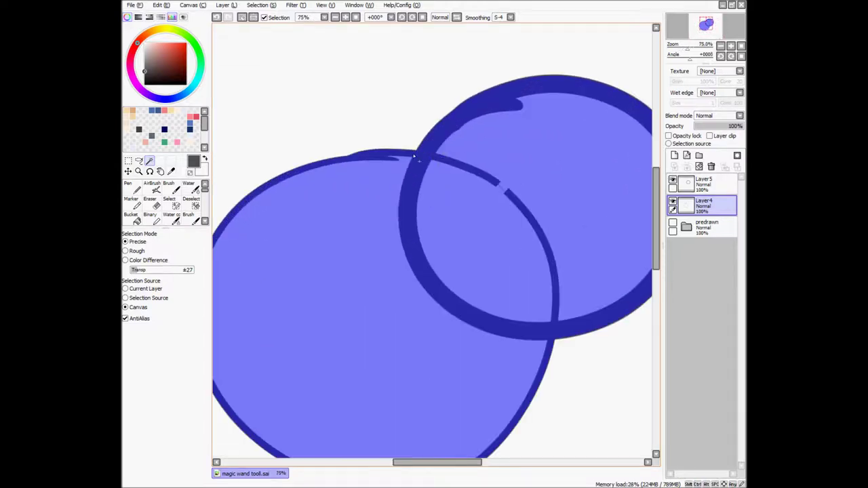
pyautogui.scroll(-1, 453, 167)
pyautogui.hotkey('ctrl', 'd')
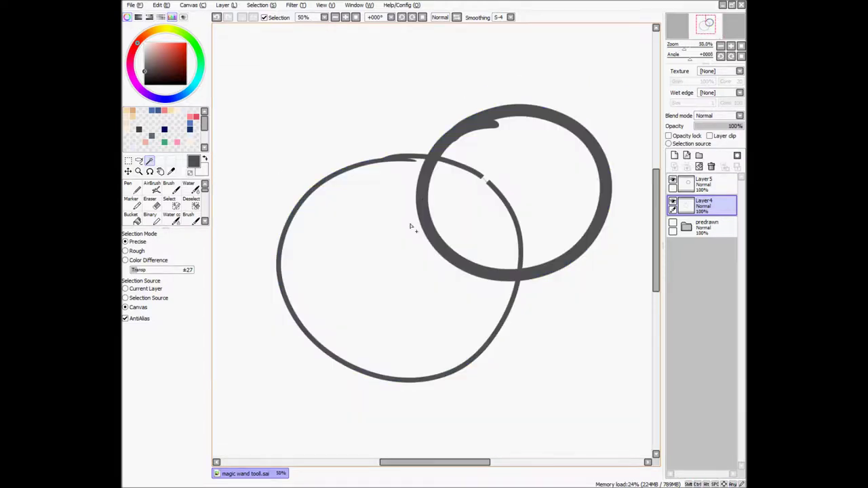
pyautogui.click(412, 230)
pyautogui.click(466, 221)
pyautogui.click(465, 137)
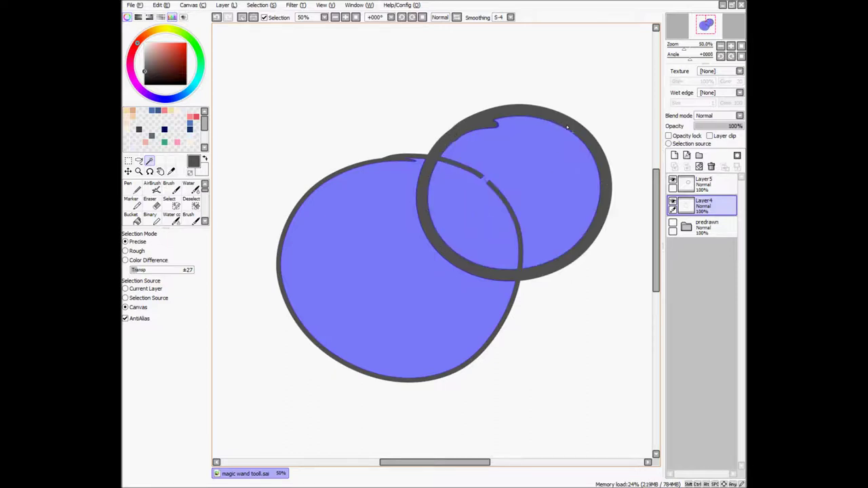
# Undo the separate region selections back to the inverted selection covering both circles and their outlines
pyautogui.hotkey('ctrl', 'z')
pyautogui.hotkey('ctrl', 'z')
pyautogui.hotkey('ctrl', 'z')
pyautogui.hotkey('ctrl', 'z')
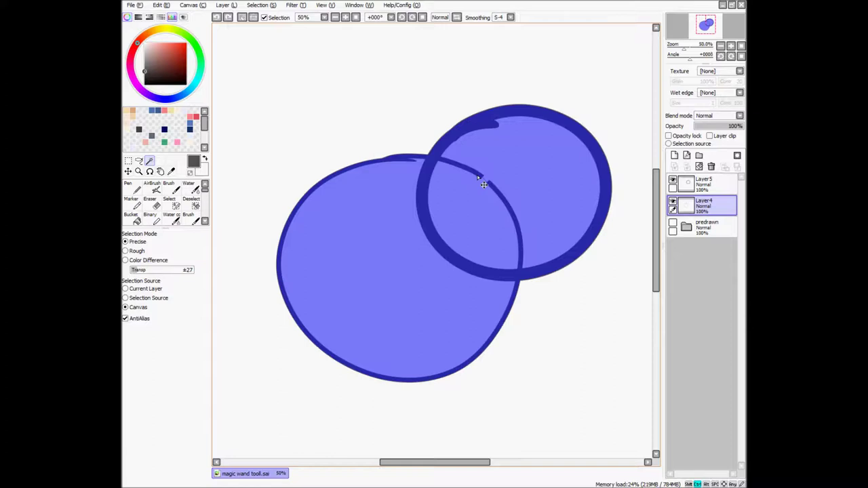
# Add a new layer between Layer4 and the predrawn folder, and keep it as the active layer
pyautogui.click(709, 227)
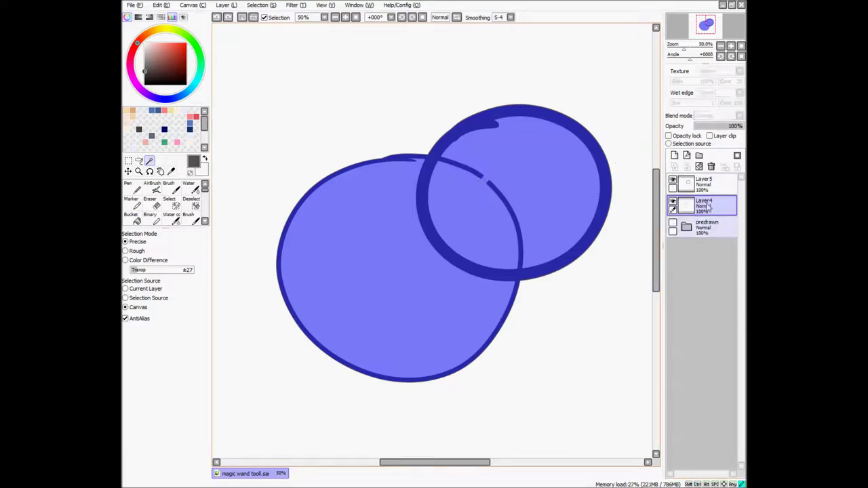
pyautogui.click(674, 155)
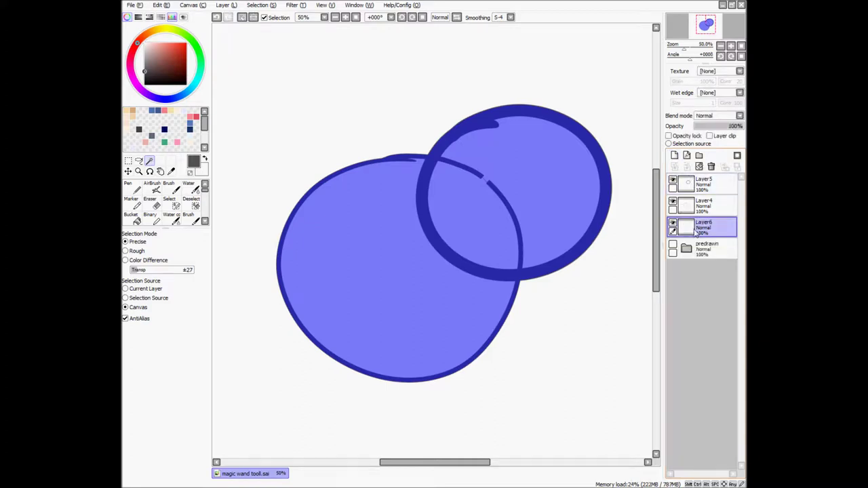
pyautogui.click(689, 213)
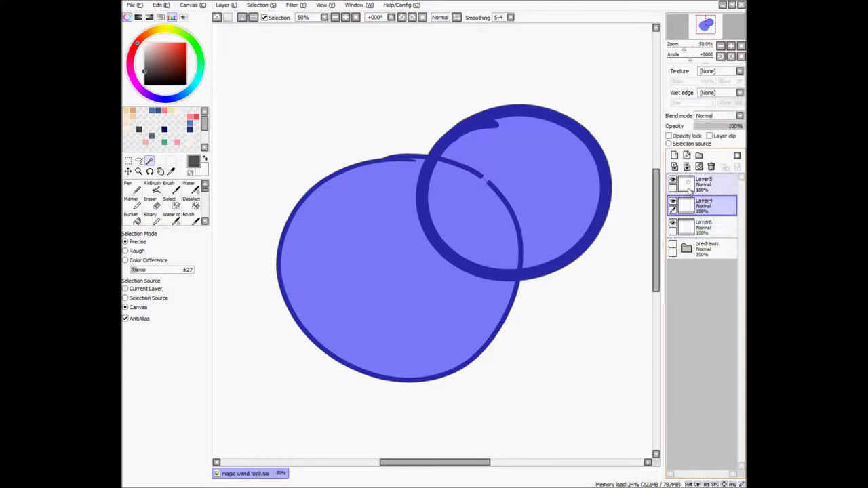
pyautogui.click(688, 223)
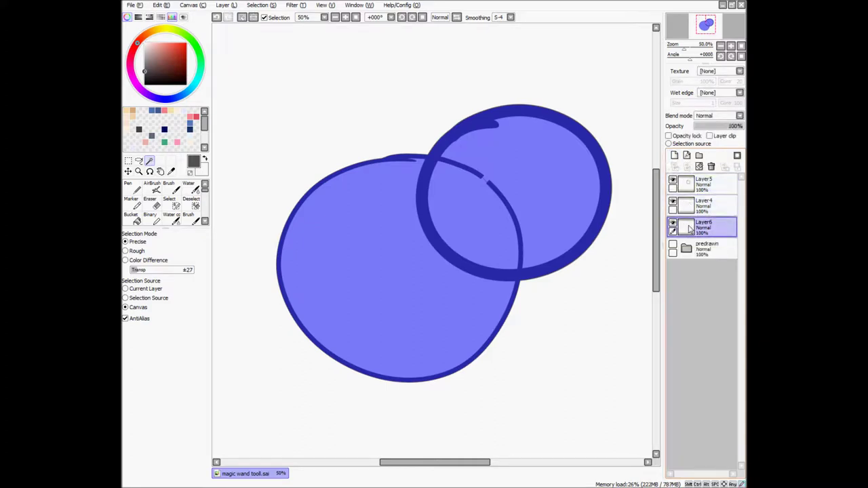
# Fill the selected circle shapes with bright red on the new layer and clear the selection
pyautogui.click(605, 205)
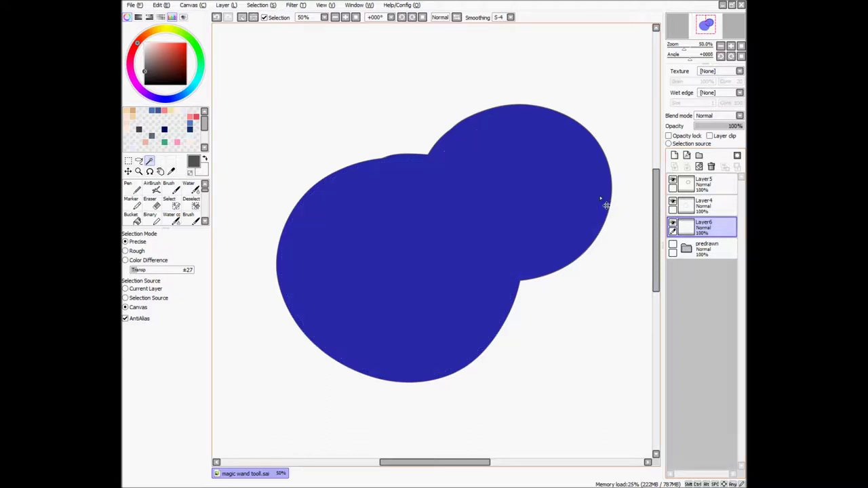
pyautogui.hotkey('ctrl', 'z')
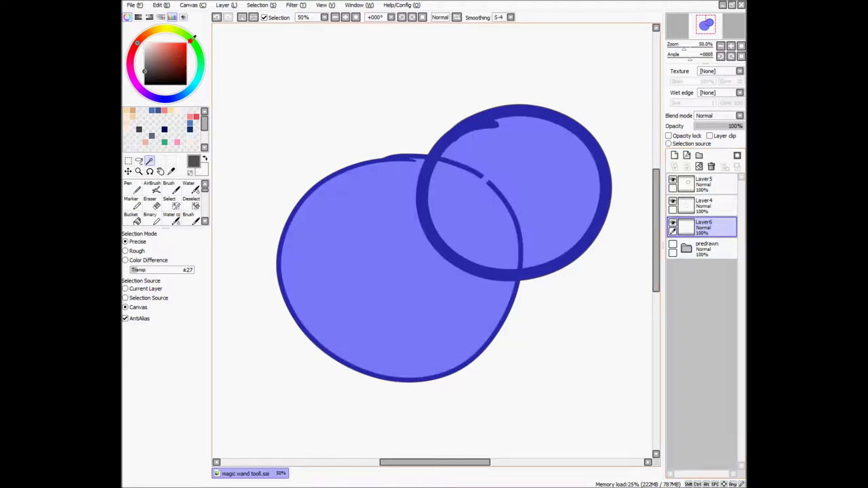
pyautogui.click(186, 43)
pyautogui.hotkey('ctrl', 'f')
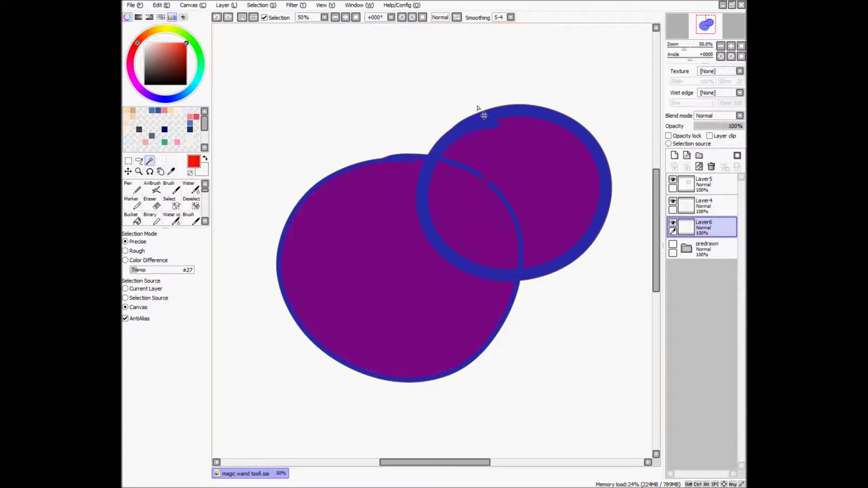
pyautogui.hotkey('ctrl', 'd')
pyautogui.press('Home')
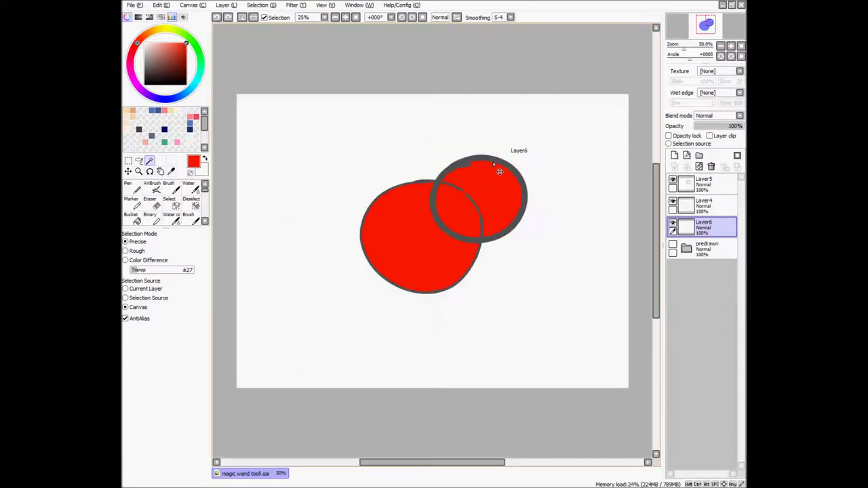
# Hide the outlines on Layer4 and Layer5 to check the red fill, and show both layers again
pyautogui.click(673, 204)
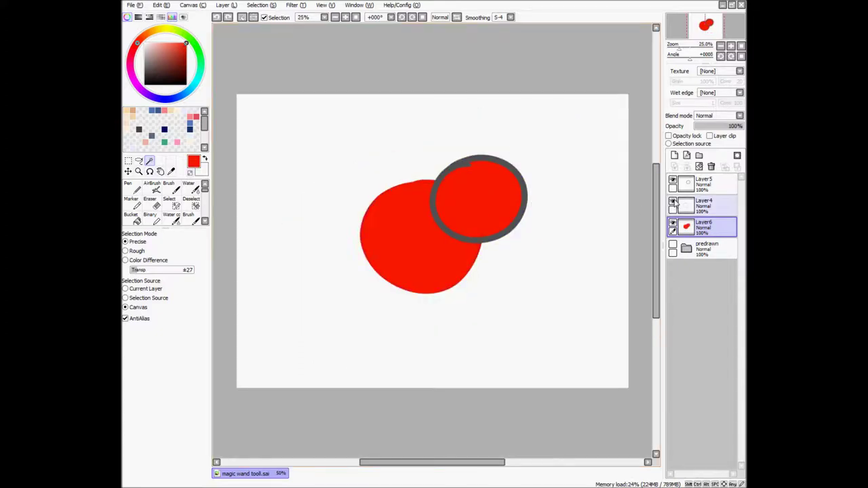
pyautogui.click(674, 181)
pyautogui.click(673, 181)
pyautogui.click(674, 204)
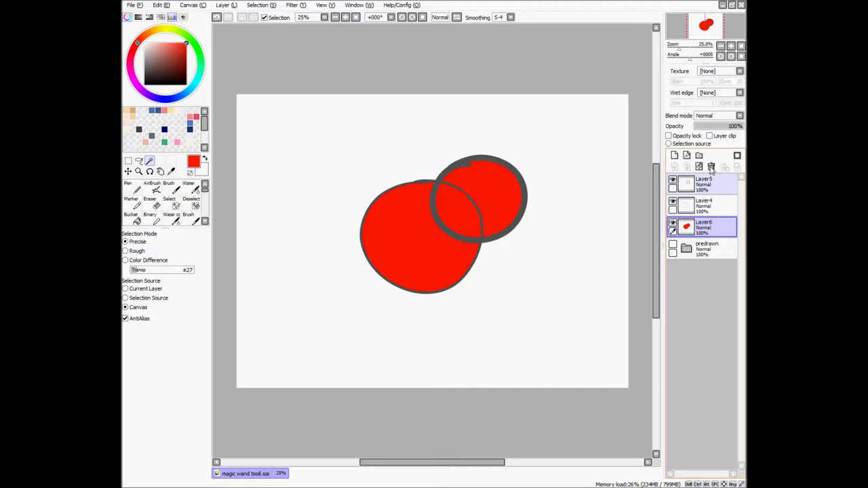
# Hide Layer6, Layer4 and Layer5
pyautogui.click(673, 224)
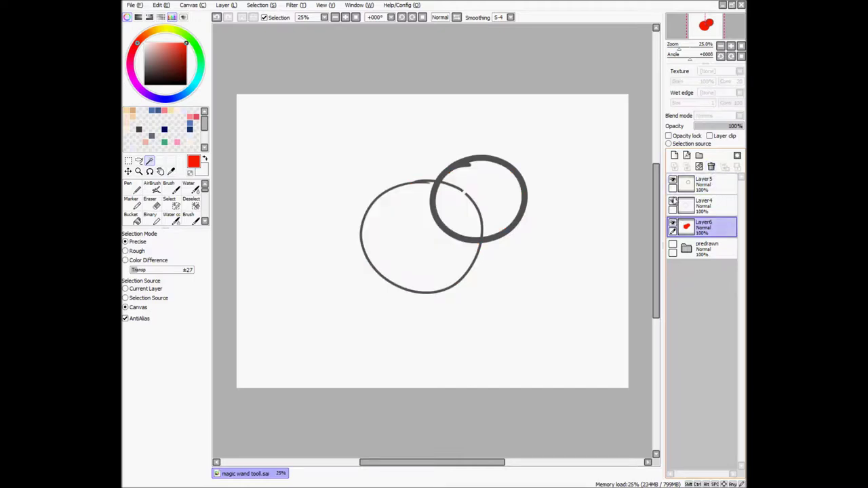
pyautogui.click(673, 202)
pyautogui.click(673, 181)
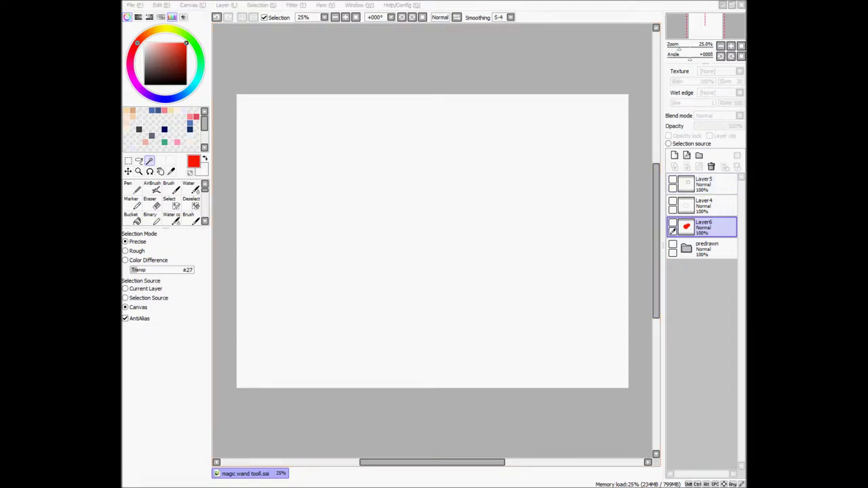
# Show and expand the predrawn folder, and add a new layer directly above Layer1
pyautogui.click(703, 250)
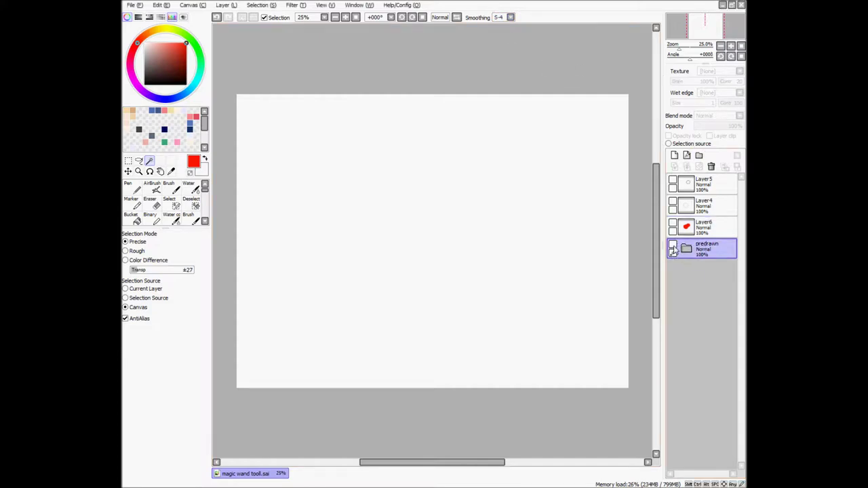
pyautogui.click(671, 246)
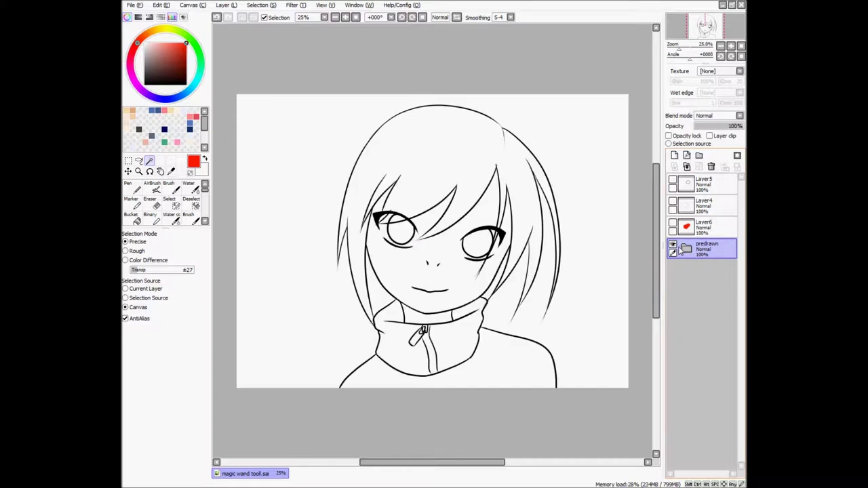
pyautogui.click(686, 250)
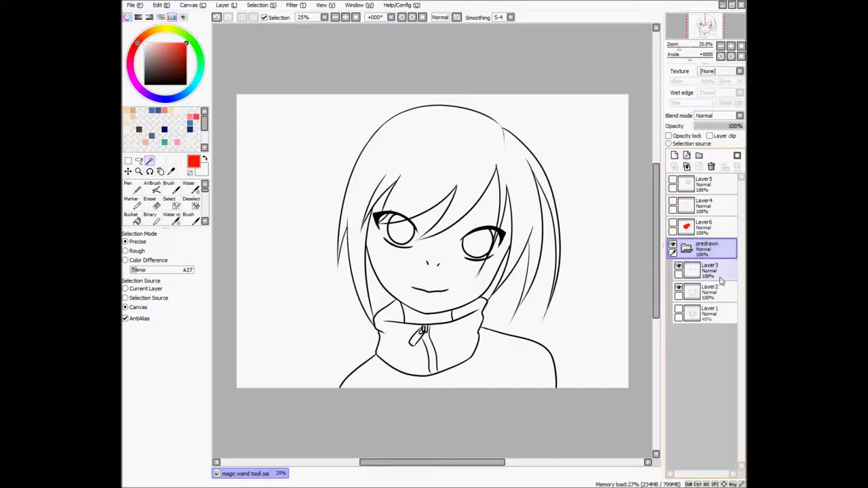
pyautogui.click(694, 309)
pyautogui.click(674, 156)
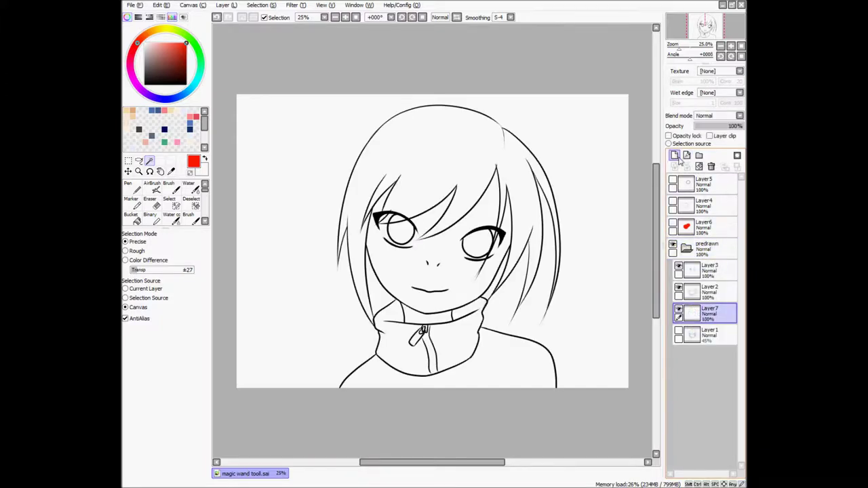
# Toggle the visibility of Layer3 and Layer2 to examine which line art each contains, ending with Layer2 active
pyautogui.click(678, 267)
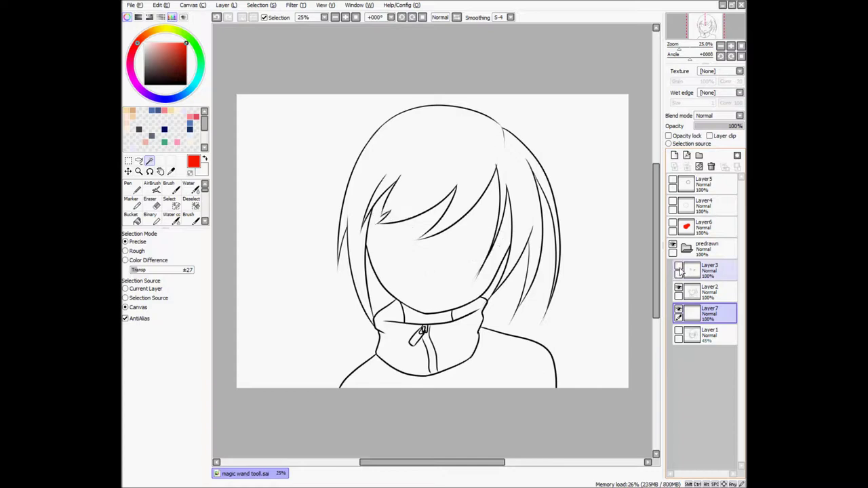
pyautogui.click(678, 267)
pyautogui.click(678, 267)
pyautogui.click(678, 267)
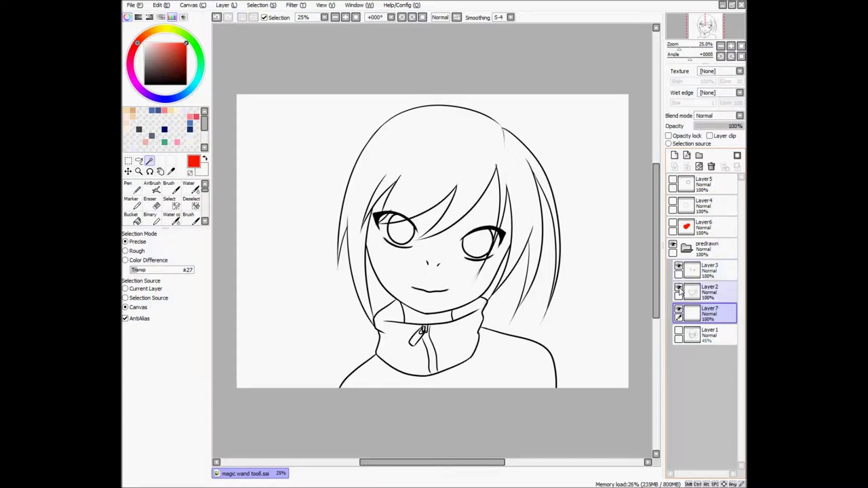
pyautogui.click(691, 272)
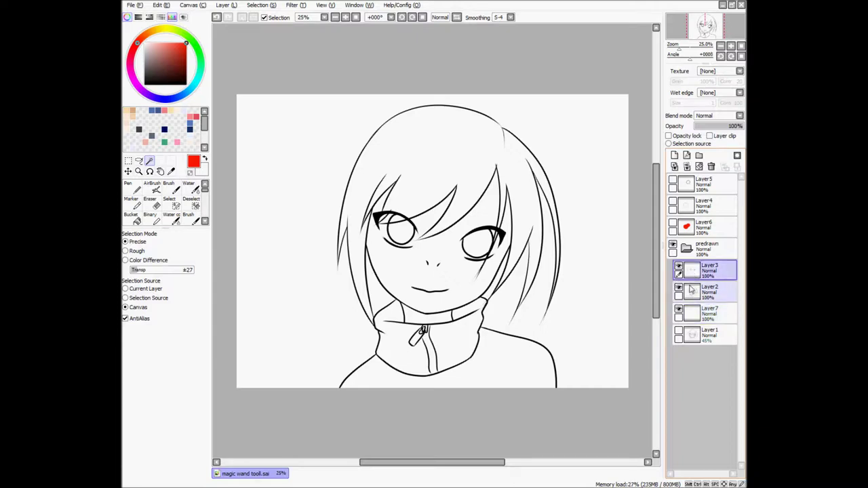
pyautogui.click(693, 291)
pyautogui.click(678, 289)
pyautogui.click(678, 288)
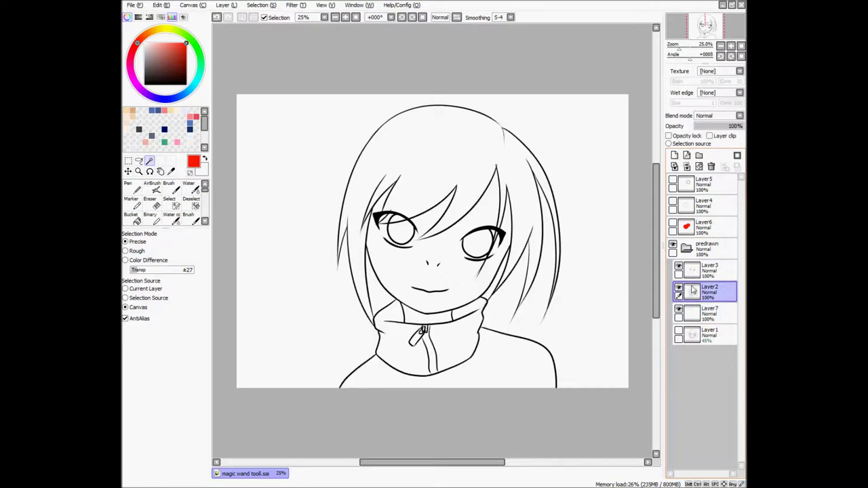
# Select the character's hair area with the Magic Wand while Layer2 is active
pyautogui.scroll(1, 391, 216)
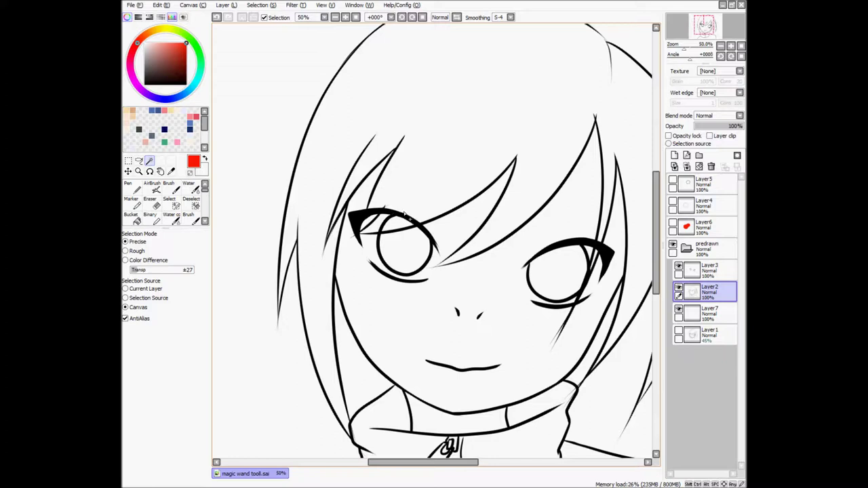
pyautogui.scroll(-1, 450, 230)
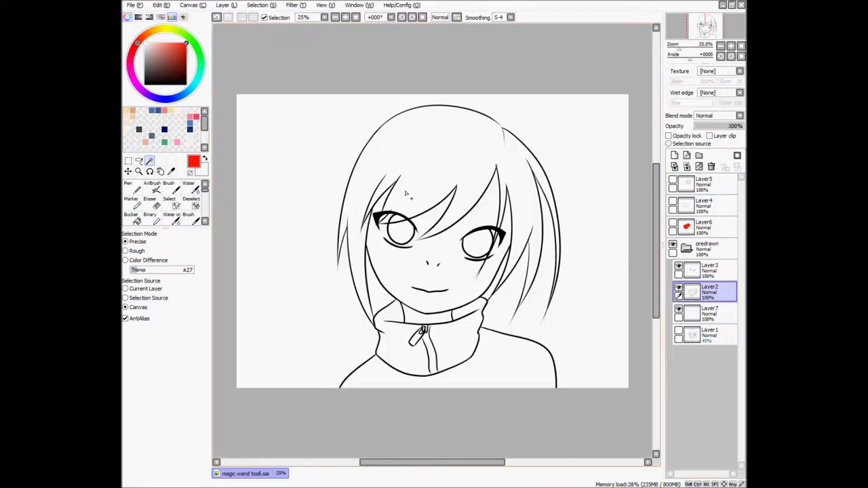
pyautogui.click(693, 316)
pyautogui.click(691, 291)
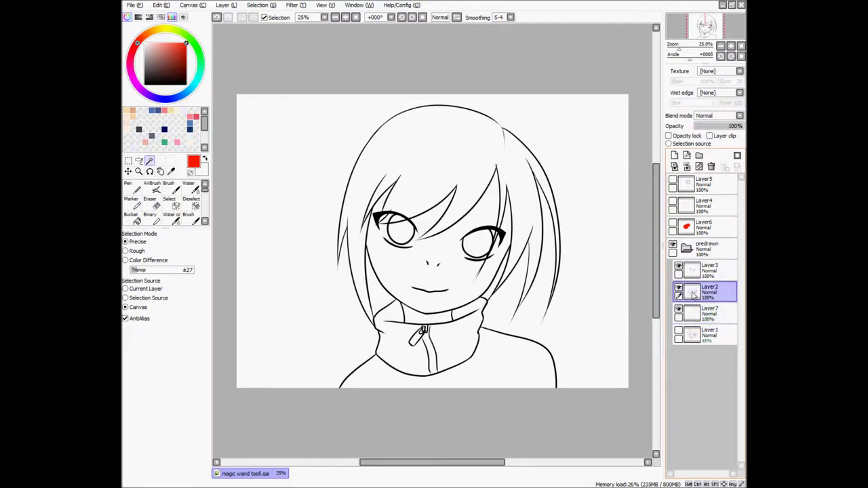
pyautogui.click(448, 169)
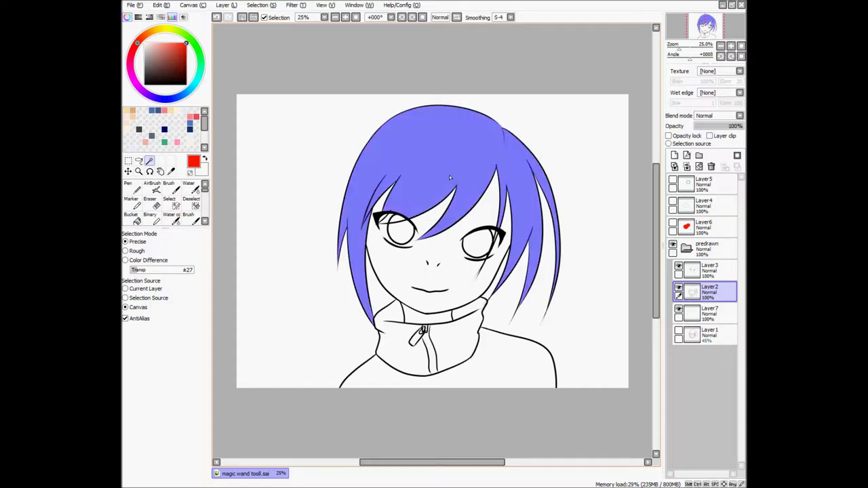
# Undo the hair selection, set the wand's tolerance to ±47 and select the hair area again
pyautogui.hotkey('ctrl', 'z')
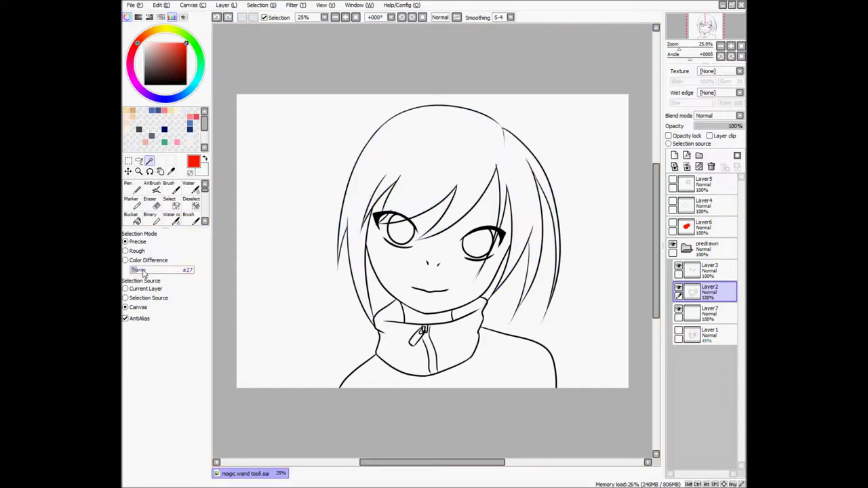
pyautogui.click(143, 271)
pyautogui.click(436, 178)
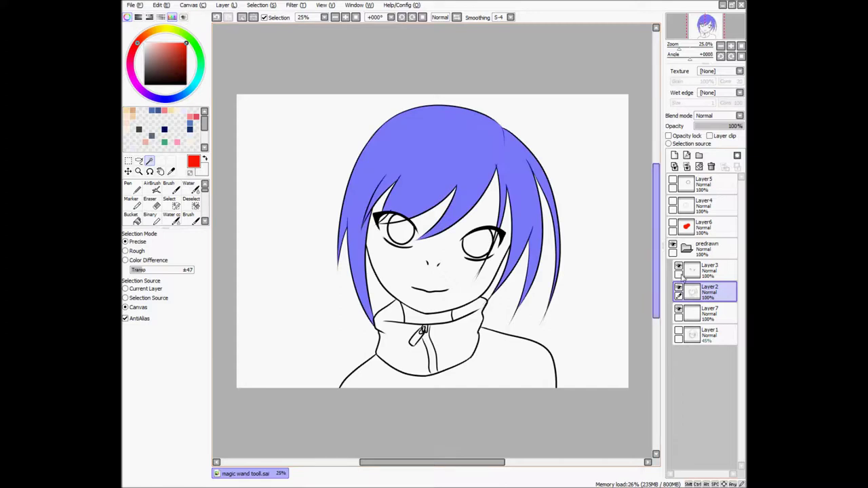
# Clear the selection, reselect the hair with Canvas as the selection source, and examine the selection edges around the eye and bangs
pyautogui.hotkey('ctrl', 'd')
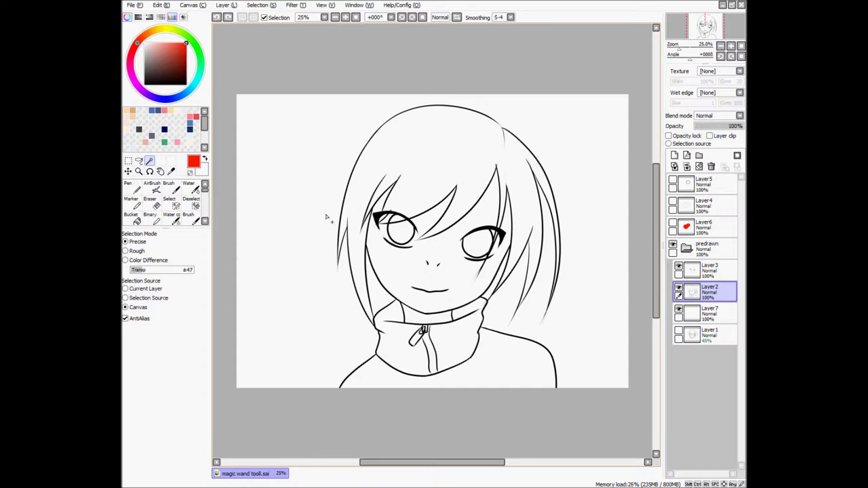
pyautogui.click(441, 173)
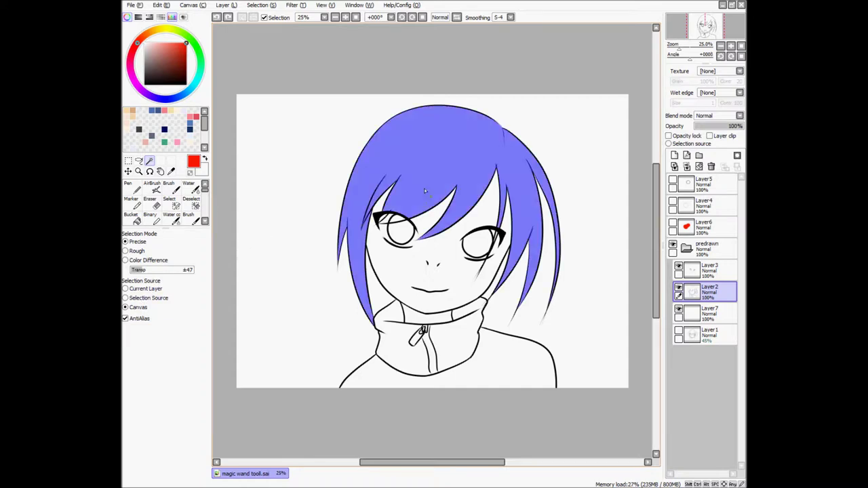
pyautogui.scroll(4, 394, 226)
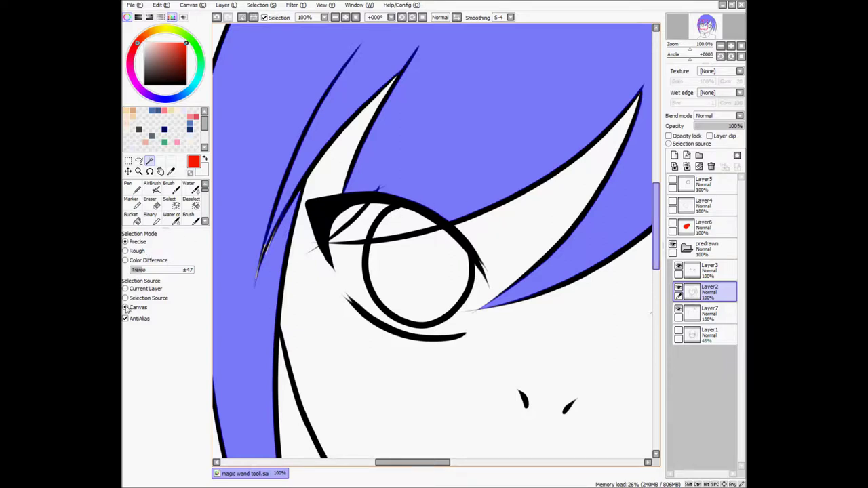
# Set the wand's selection source to Current Layer, drop the old selection and select the hair area again from Layer2's line art
pyautogui.click(126, 289)
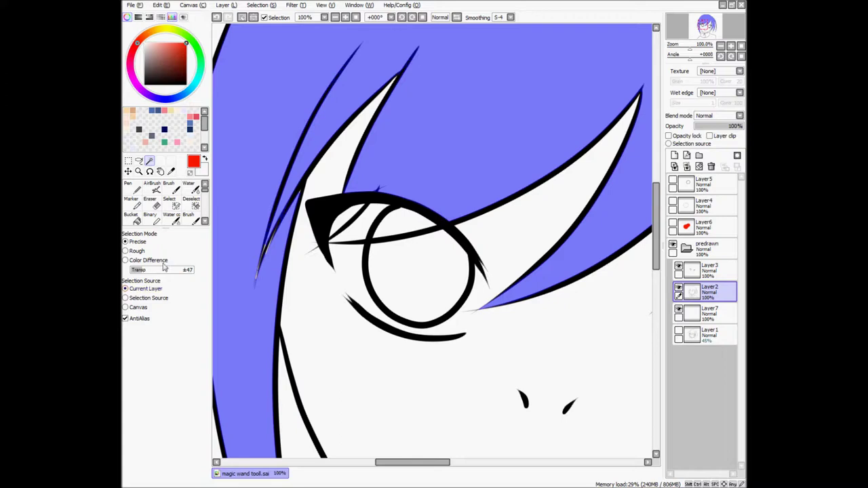
pyautogui.click(440, 183)
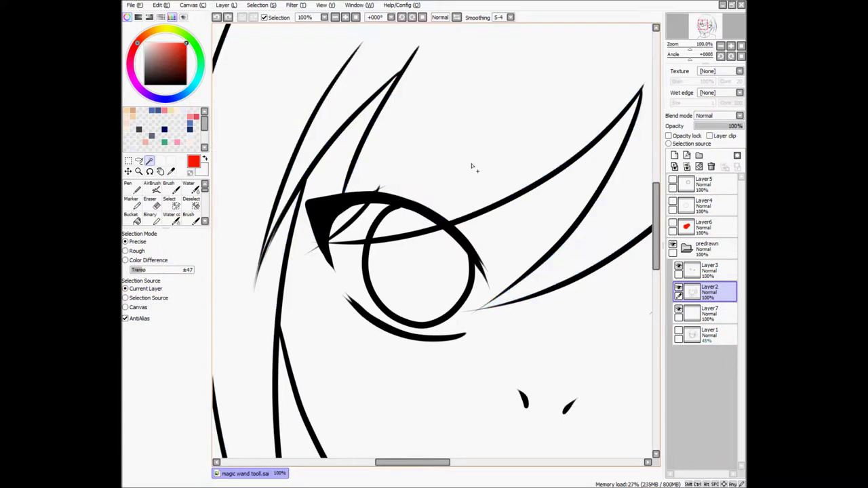
pyautogui.hotkey('ctrl', '0')
pyautogui.keyDown('ctrl'); pyautogui.click(515, 197); pyautogui.keyUp('ctrl')
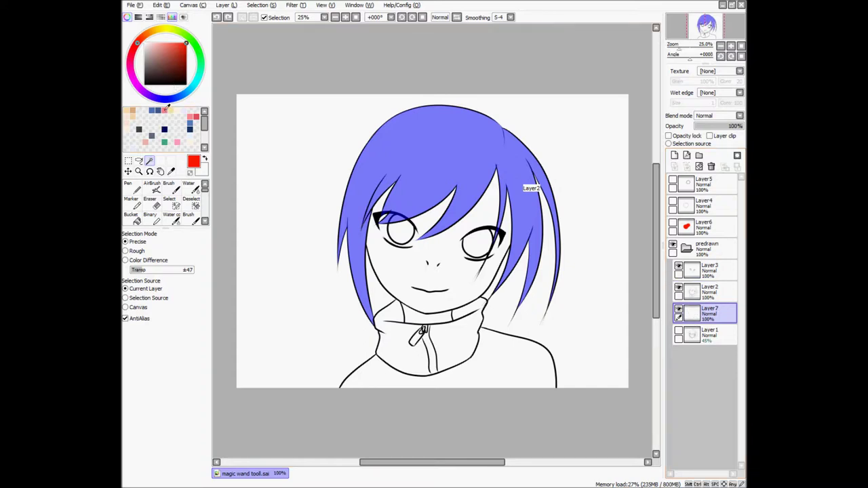
# Fill the selected hair with the salmon pink swatch colour on Layer7 and clear the selection
pyautogui.click(166, 109)
pyautogui.hotkey('ctrl', 'f')
pyautogui.hotkey('ctrl', 'd')
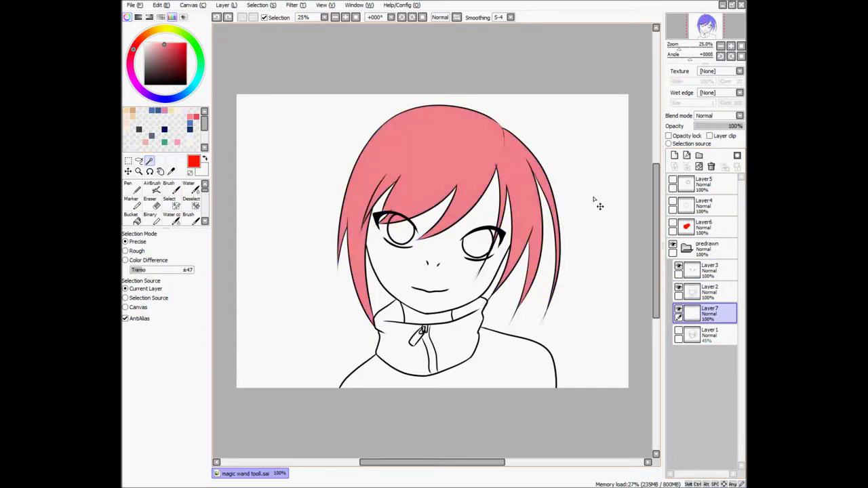
# Add a new layer directly above Layer1 and select the neck and face areas with Layer2 active
pyautogui.click(673, 155)
pyautogui.click(693, 291)
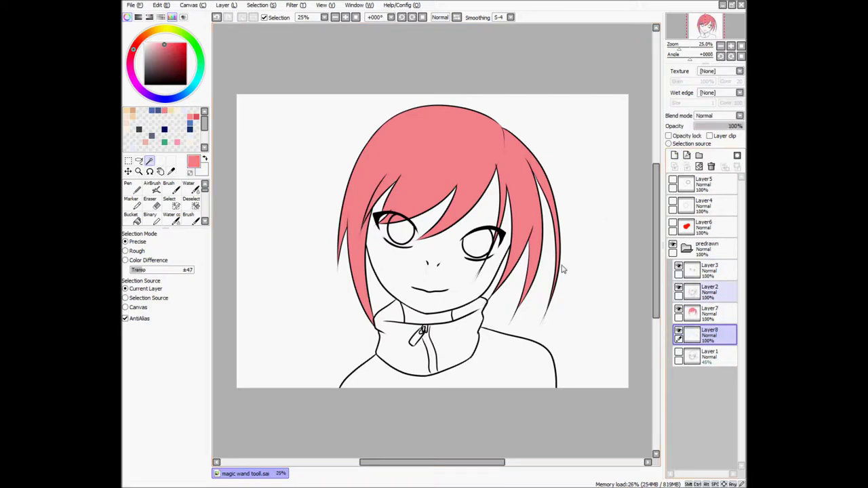
pyautogui.click(412, 319)
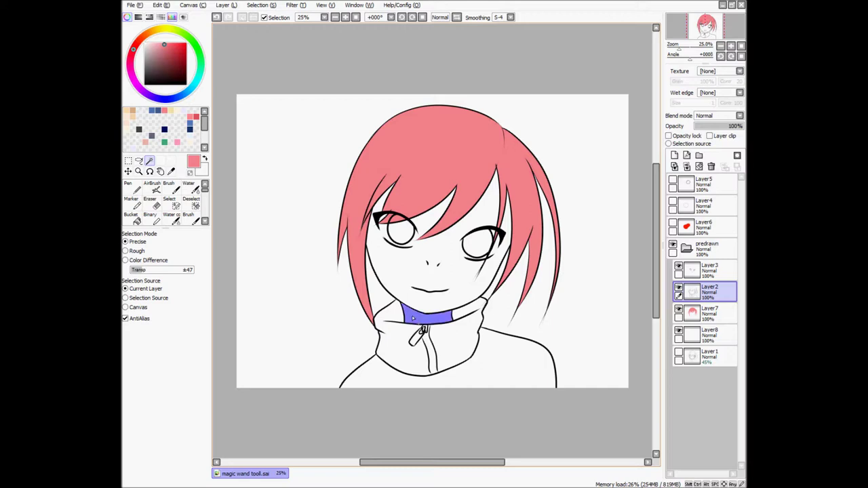
pyautogui.click(413, 304)
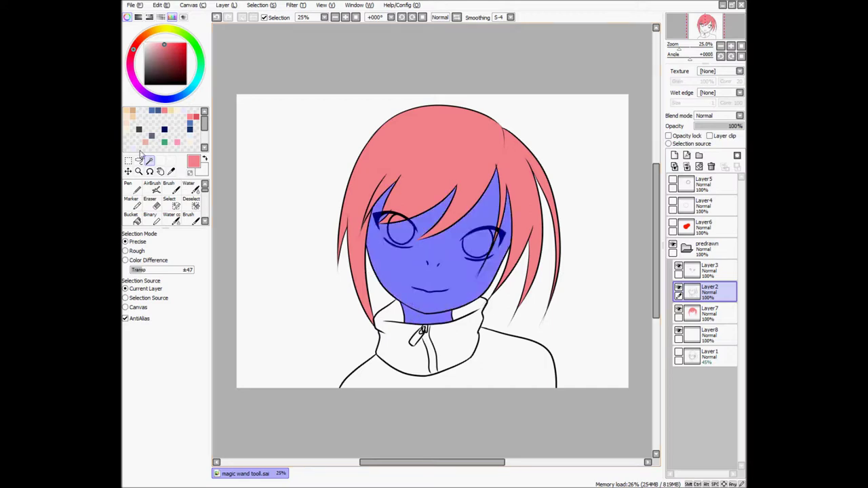
# Fill the selected face and neck with a pale skin tone on Layer8 and clear the selection
pyautogui.click(127, 123)
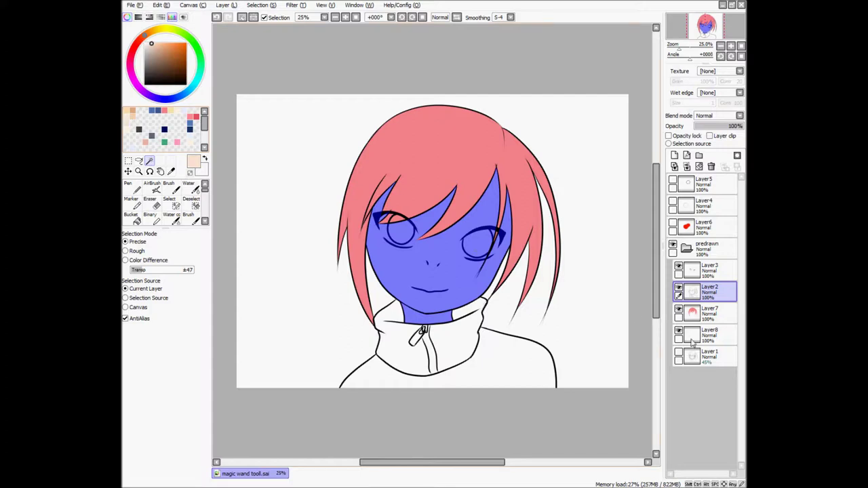
pyautogui.click(690, 335)
pyautogui.hotkey('ctrl', 'f')
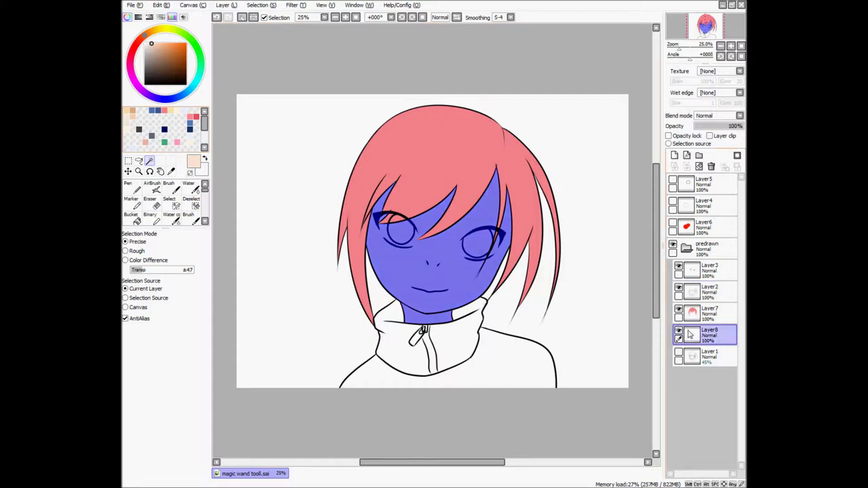
pyautogui.hotkey('ctrl', 'd')
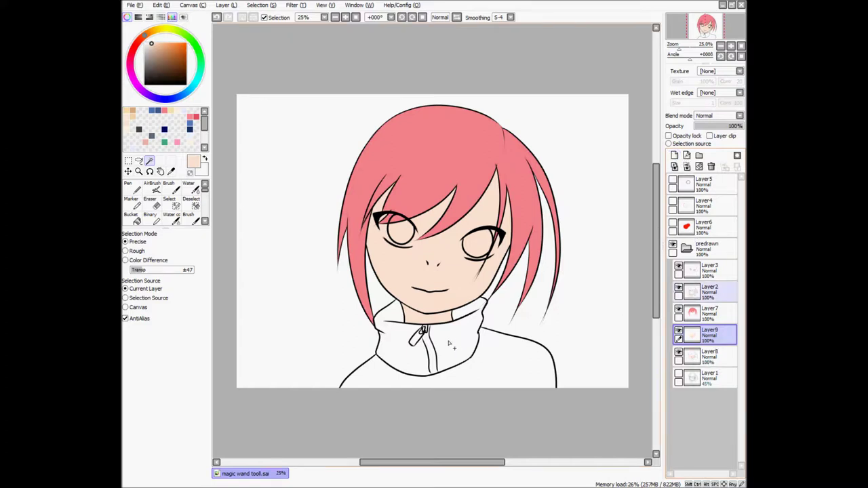
# Select the whole jacket from Layer2's line art, including the collar, the body and the small gaps in the zipper
pyautogui.click(420, 354)
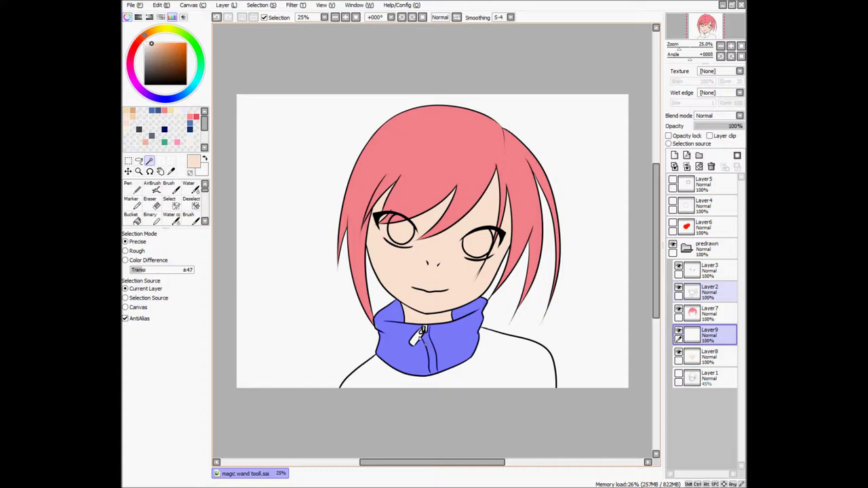
pyautogui.click(501, 369)
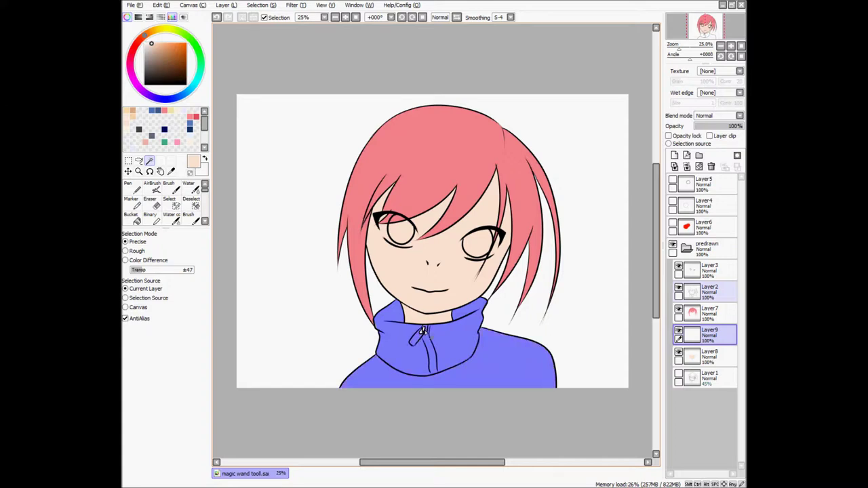
pyautogui.scroll(6, 422, 330)
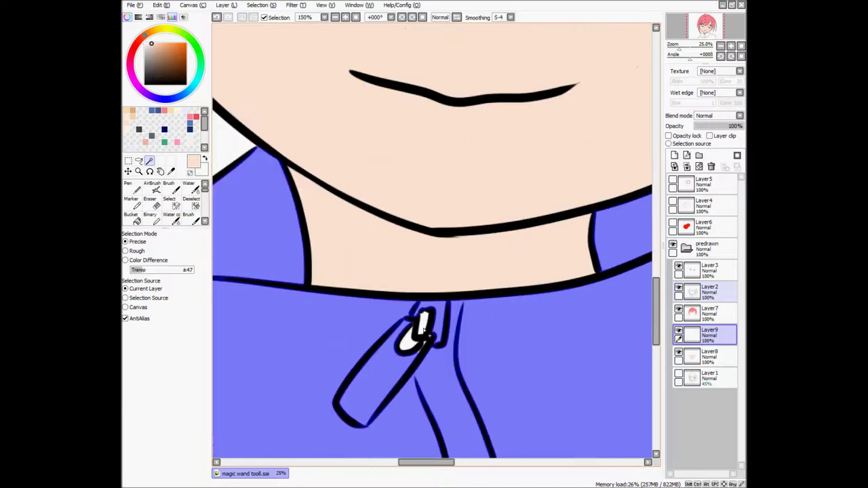
pyautogui.click(423, 328)
pyautogui.click(406, 347)
pyautogui.scroll(-6, 415, 340)
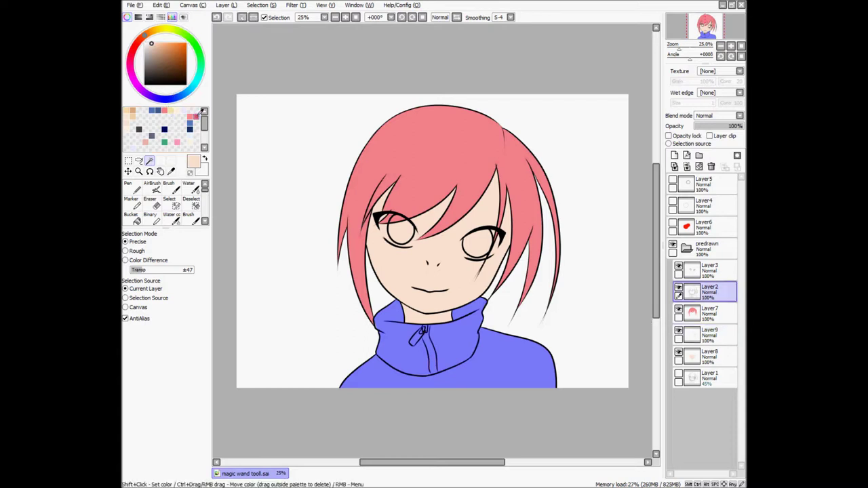
# Choose a muted mauve pink as the drawing colour, starting from the dark pink swatch and adjusting its shade and hue
pyautogui.click(196, 116)
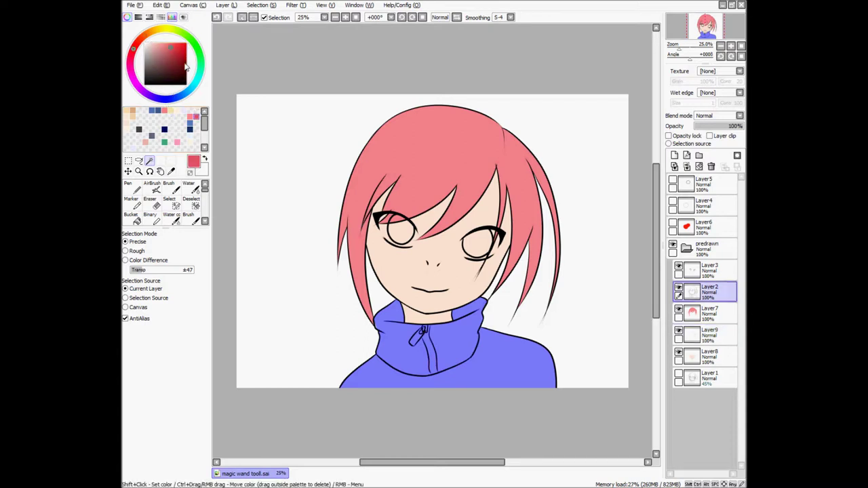
pyautogui.click(165, 45)
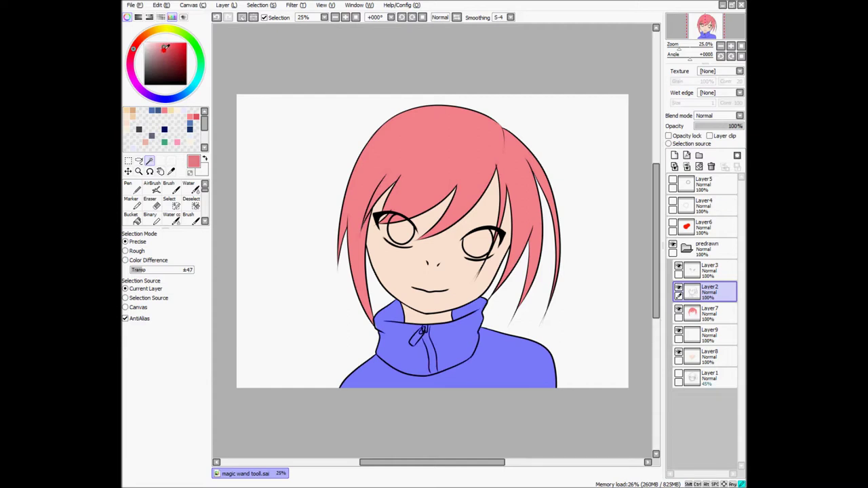
pyautogui.moveTo(163, 48); pyautogui.dragTo(162, 53)
pyautogui.click(133, 60)
pyautogui.hotkey('ctrl', 'f')
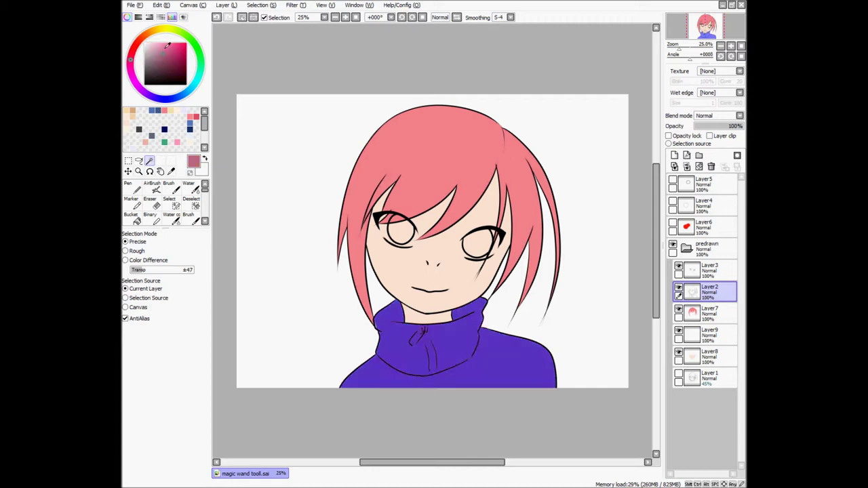
pyautogui.hotkey('ctrl', 'd')
pyautogui.hotkey('ctrl', 'z')
pyautogui.hotkey('ctrl', 'z')
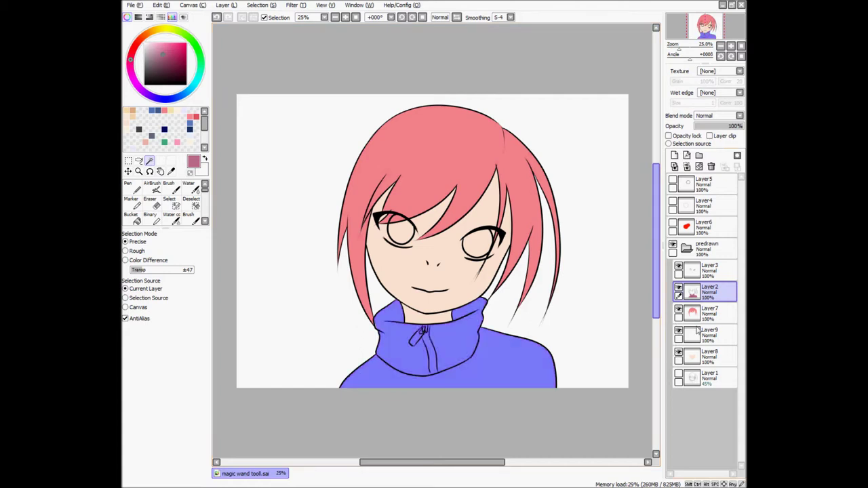
# Fill the selected jacket with the mauve colour on Layer9 and add a new layer directly above Layer8
pyautogui.click(693, 340)
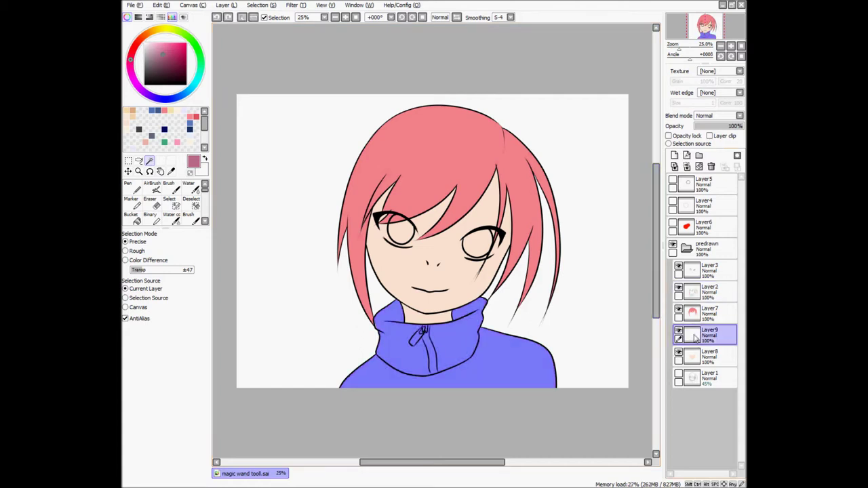
pyautogui.hotkey('ctrl', 'f')
pyautogui.hotkey('ctrl', 'd')
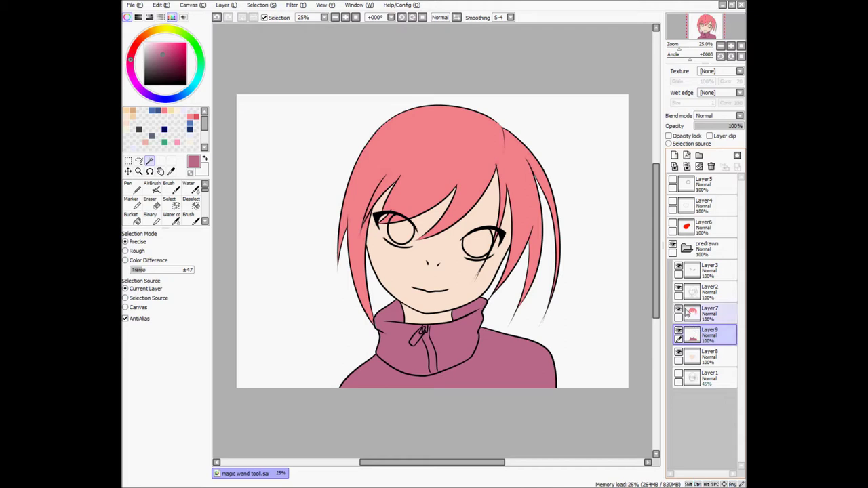
pyautogui.click(689, 358)
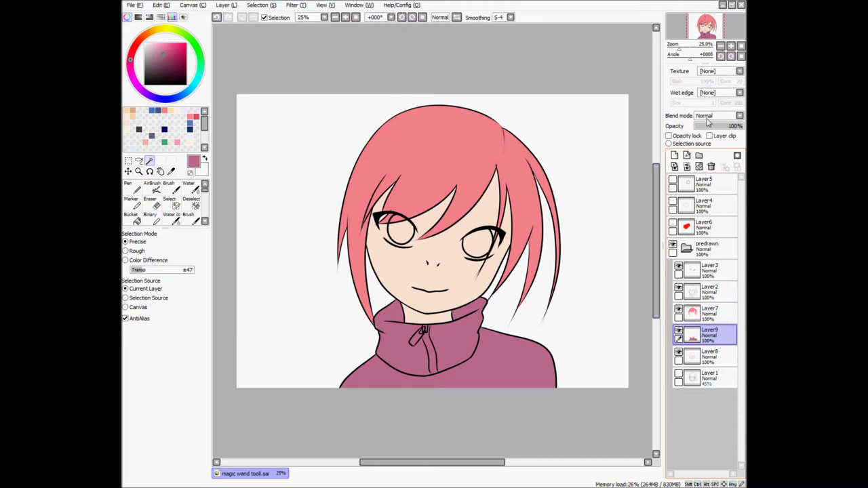
pyautogui.click(675, 156)
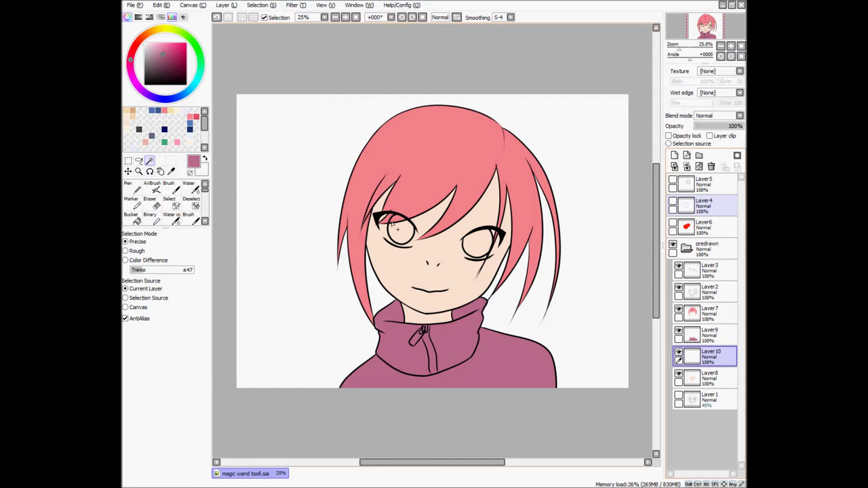
pyautogui.click(479, 249)
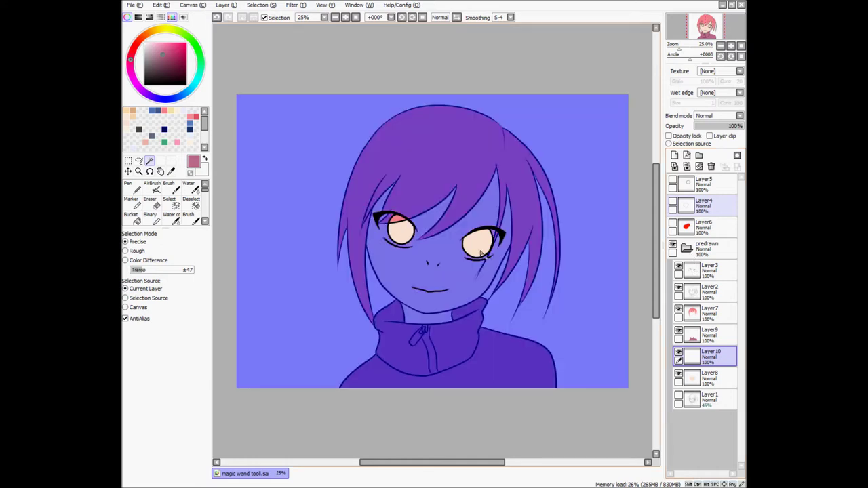
pyautogui.click(405, 237)
pyautogui.hotkey('ctrl', 'z')
pyautogui.hotkey('ctrl', 'z')
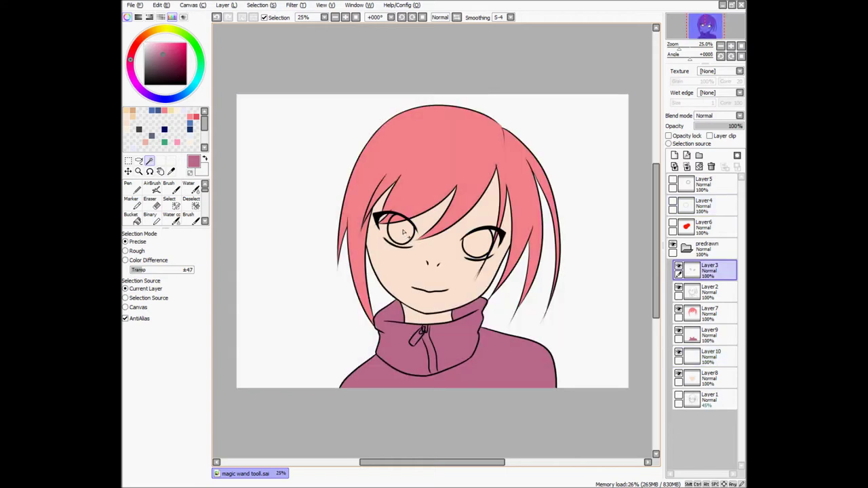
# Select both irises with Layer3 active and fill them with the green swatch colour on Layer10, clearing the selection
pyautogui.click(402, 230)
pyautogui.click(477, 248)
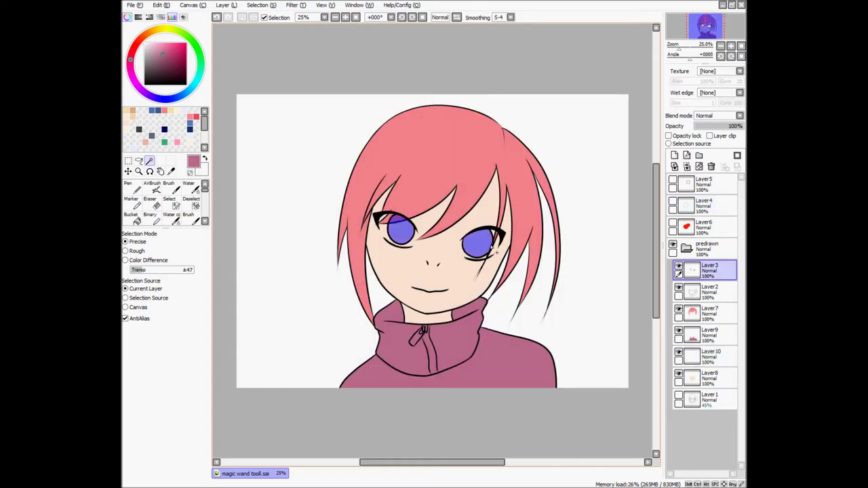
pyautogui.click(696, 358)
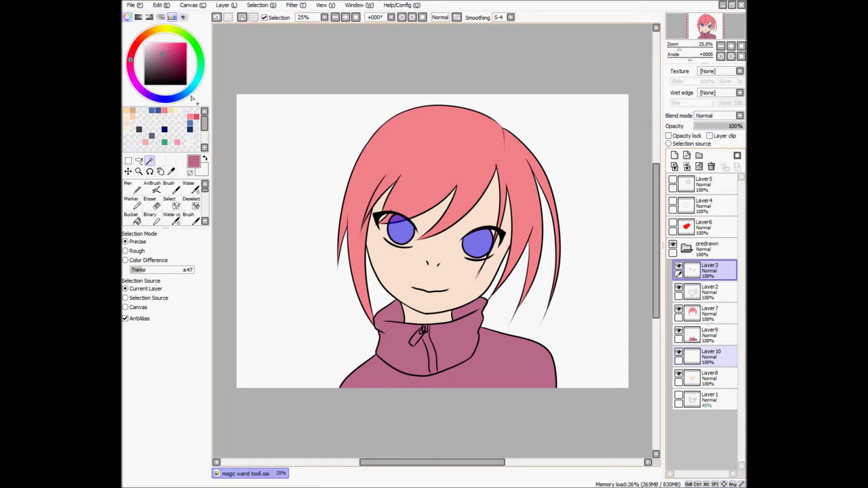
pyautogui.click(164, 141)
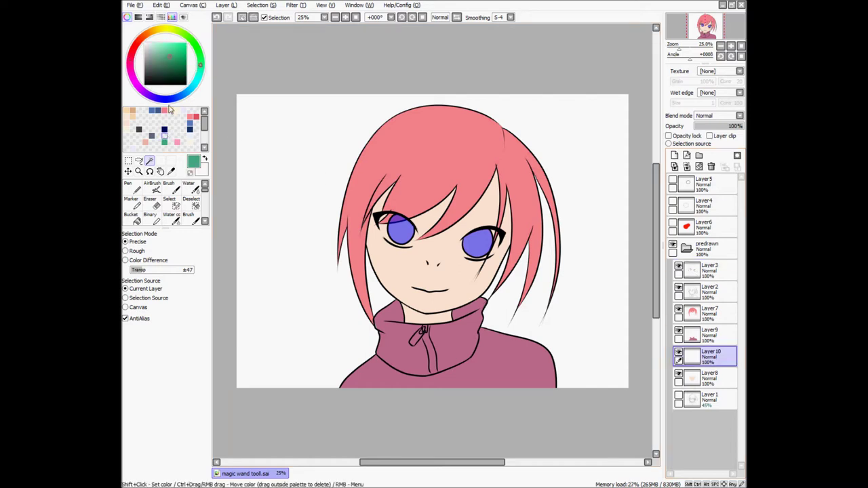
pyautogui.hotkey('ctrl', 'f')
pyautogui.hotkey('ctrl', 'd')
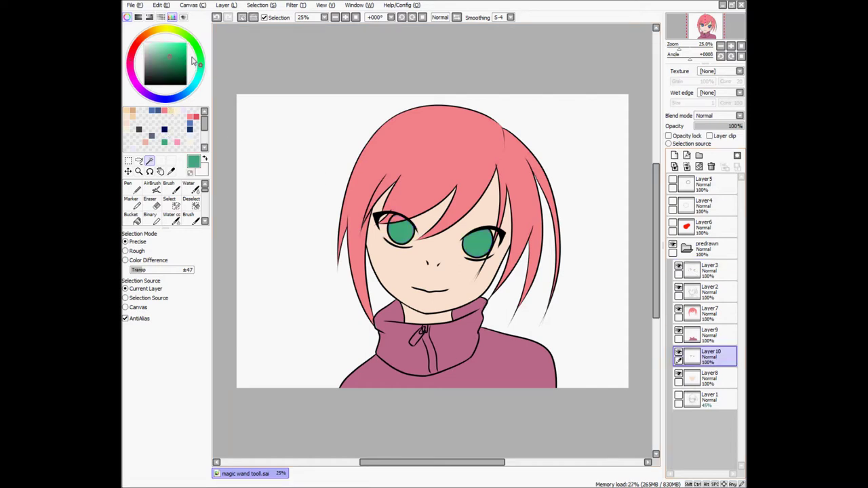